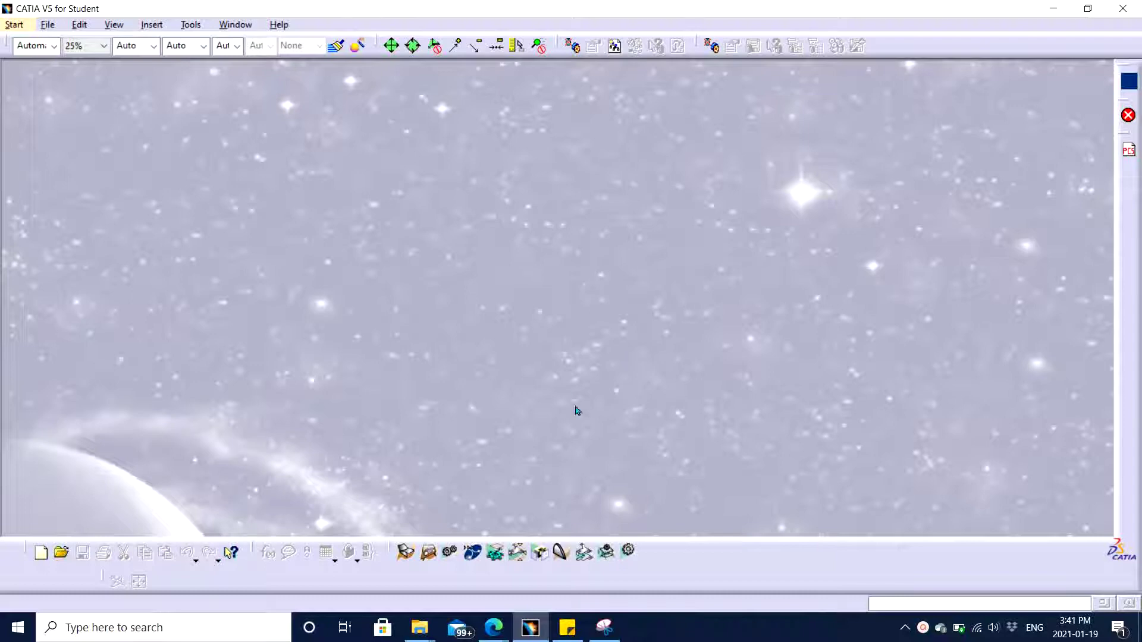
- Start a new Product document from File > New, accepting part number Product1
{"action": "left_click", "coordinate": [47, 25]}
{"action": "left_click", "coordinate": [74, 44]}
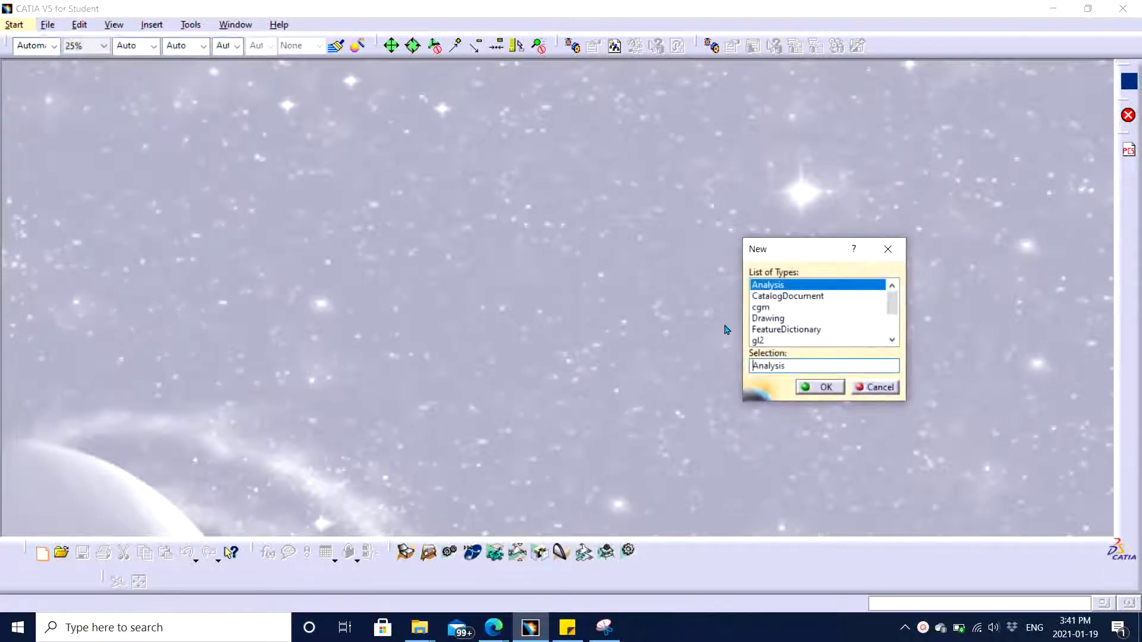
{"action": "scroll", "coordinate": [780, 304], "scroll_direction": "down", "scroll_amount": 2}
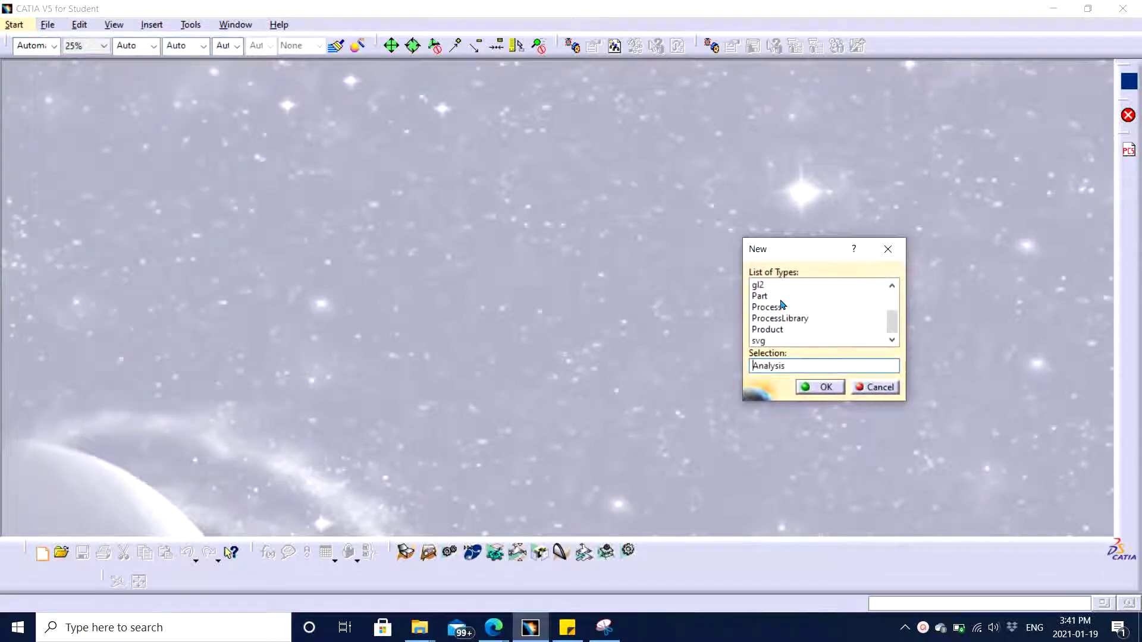
{"action": "double_click", "coordinate": [776, 330]}
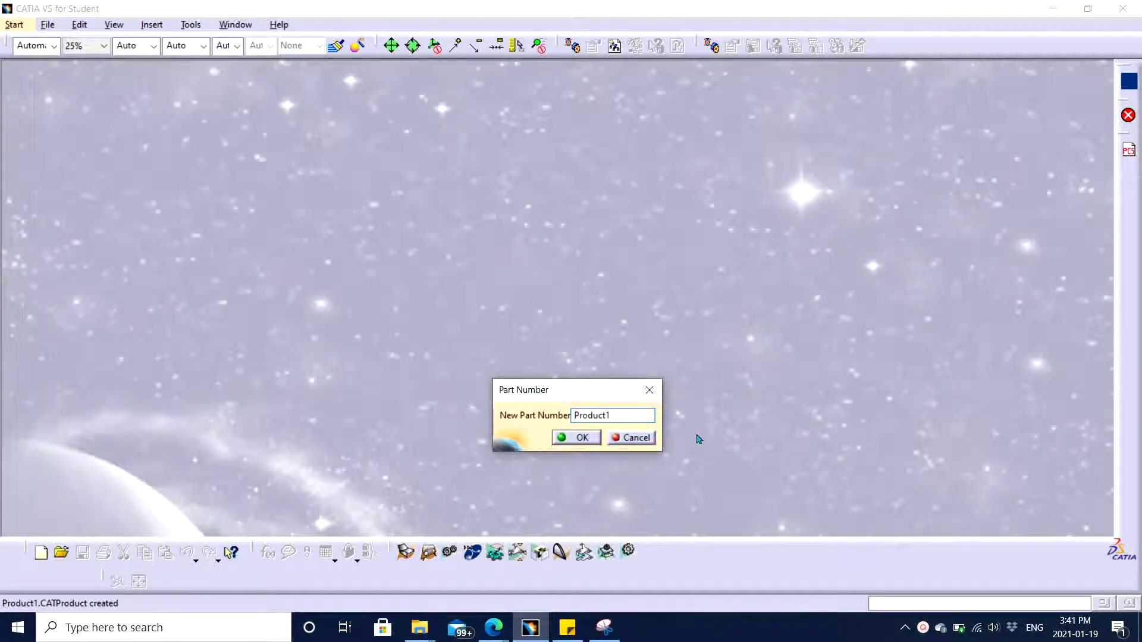
{"action": "left_click", "coordinate": [576, 437]}
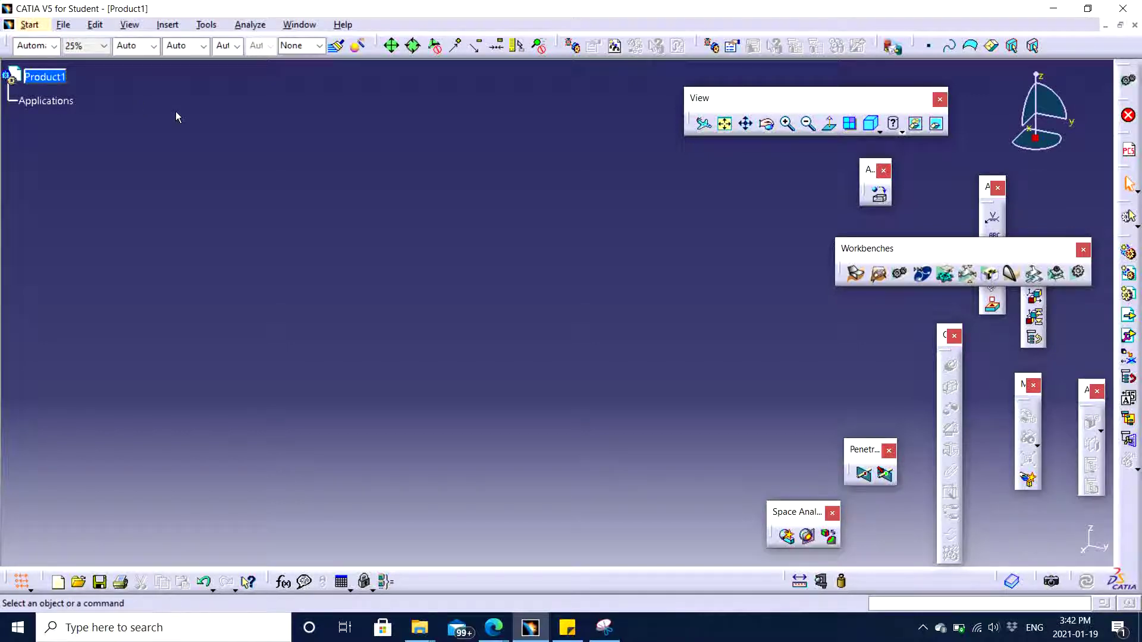
- Select the Product1 root and browse its Components context submenu
{"action": "left_click", "coordinate": [45, 77]}
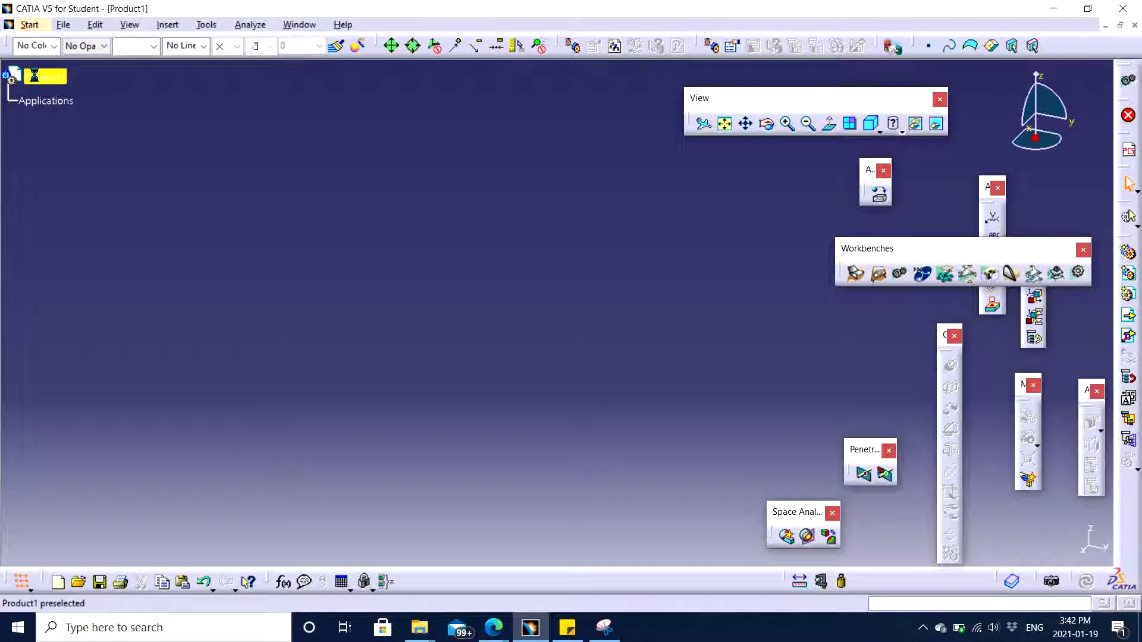
{"action": "left_click", "coordinate": [34, 77]}
{"action": "right_click", "coordinate": [42, 77]}
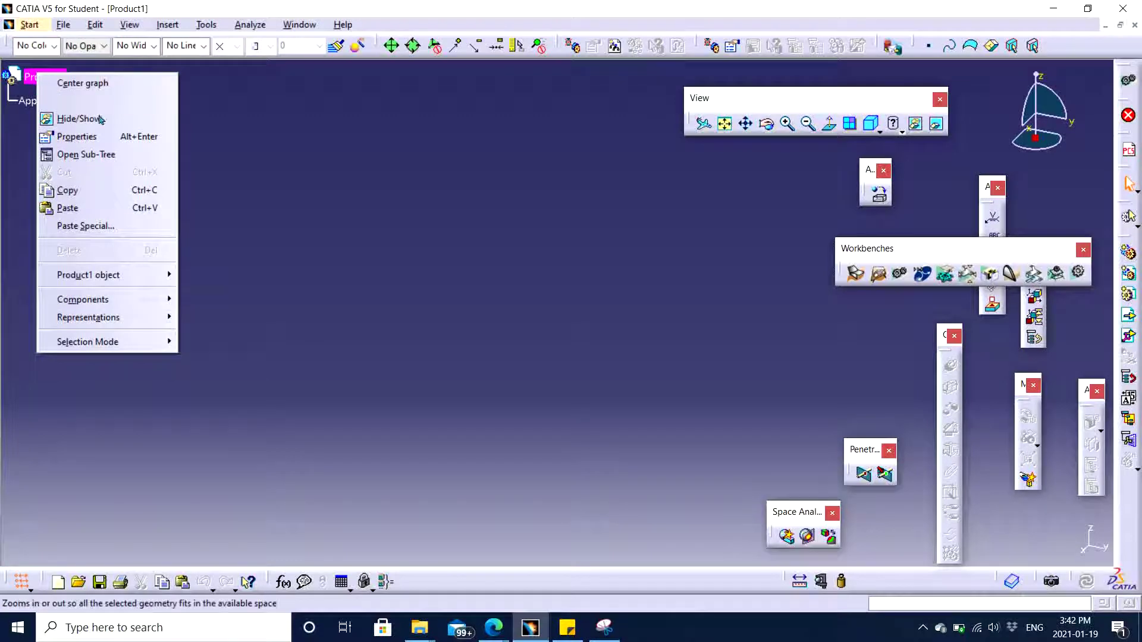
{"action": "mouse_move", "coordinate": [82, 300]}
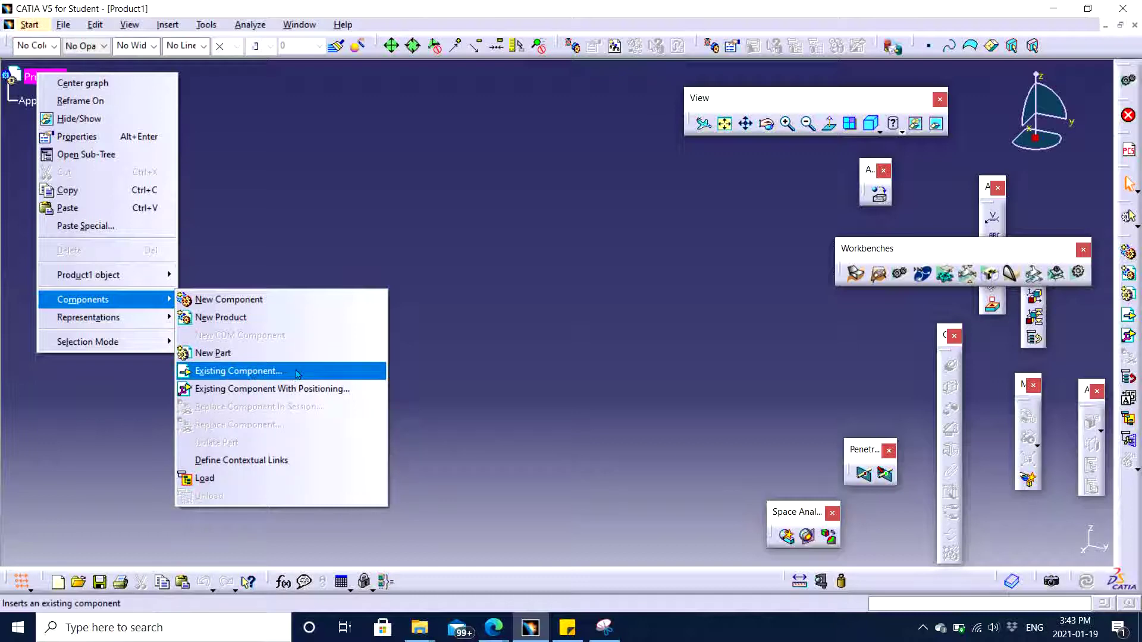
- Insert a New Product under Product1 with part number 123
{"action": "left_click", "coordinate": [313, 249]}
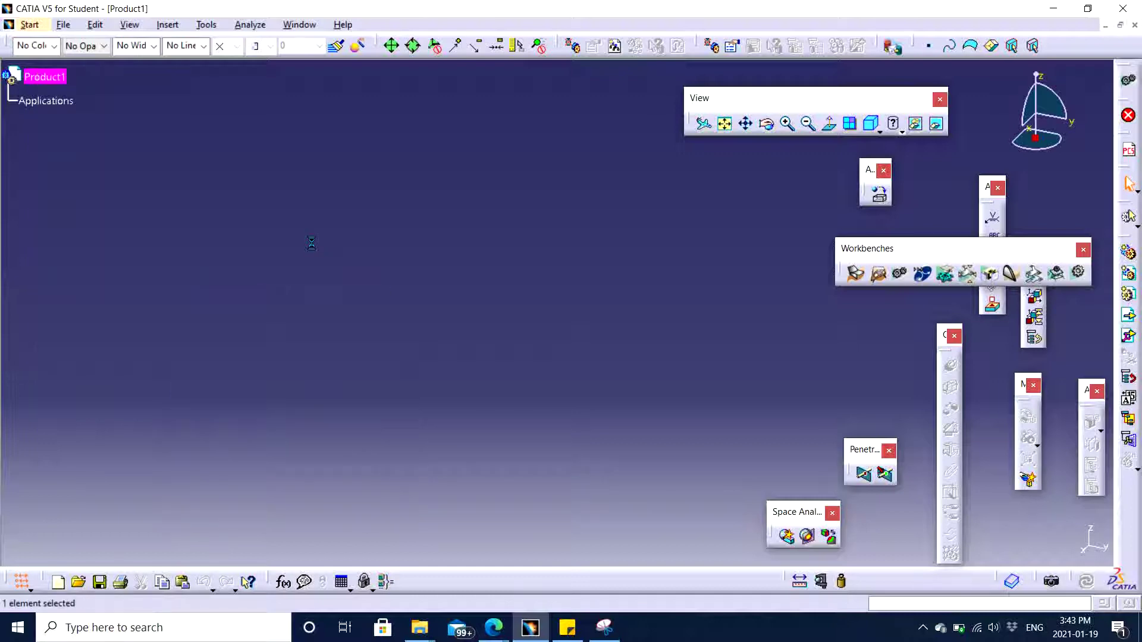
{"action": "right_click", "coordinate": [46, 78]}
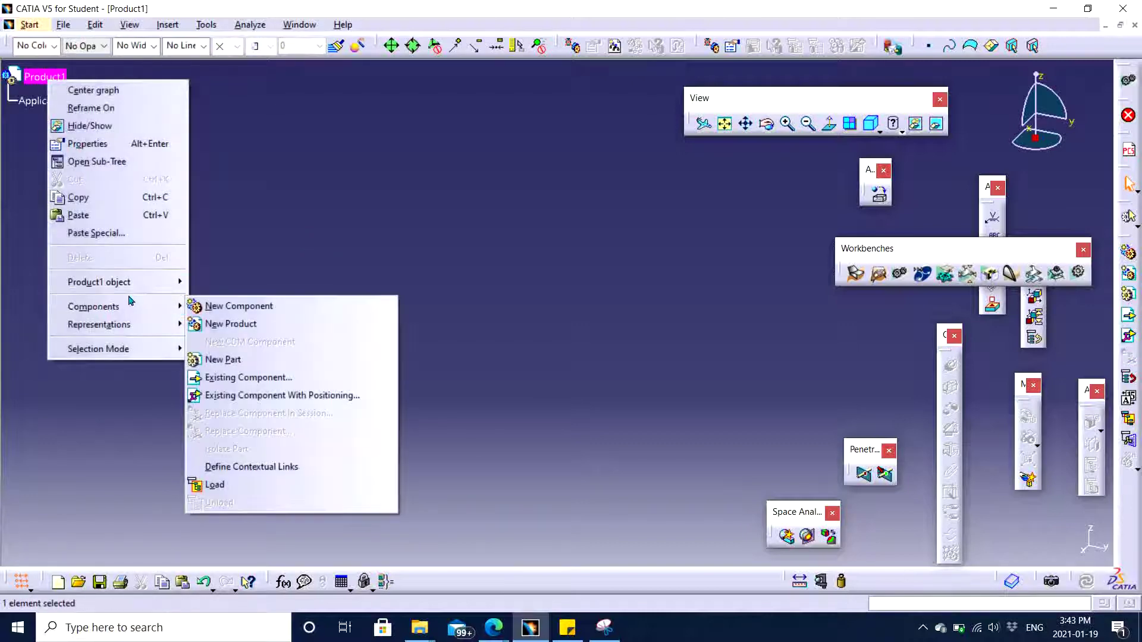
{"action": "mouse_move", "coordinate": [94, 306]}
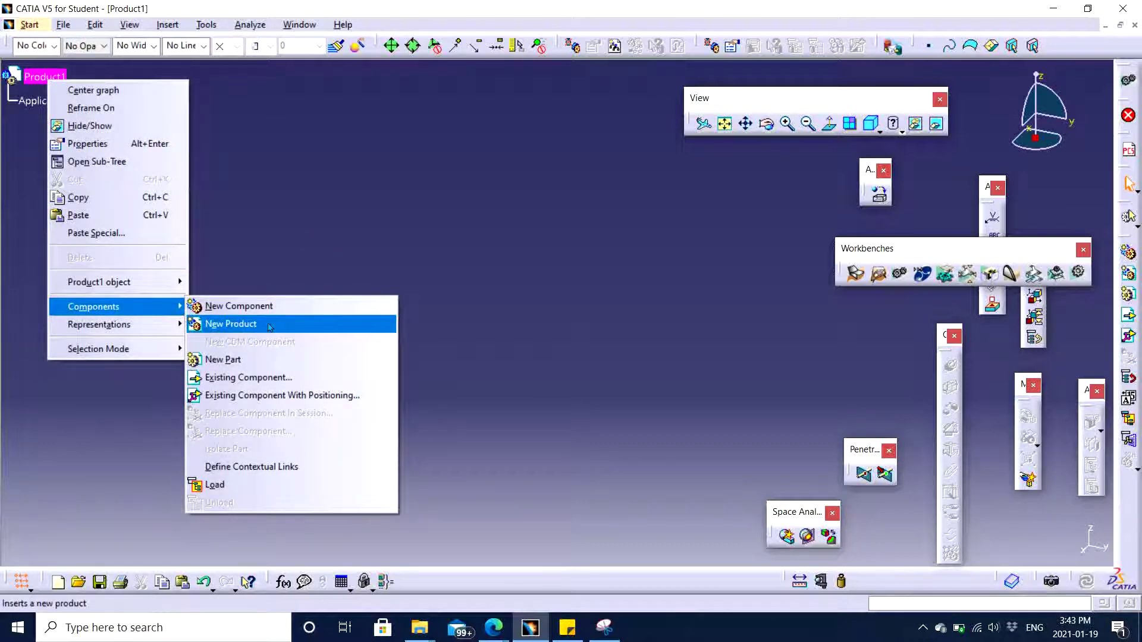
{"action": "left_click", "coordinate": [269, 326]}
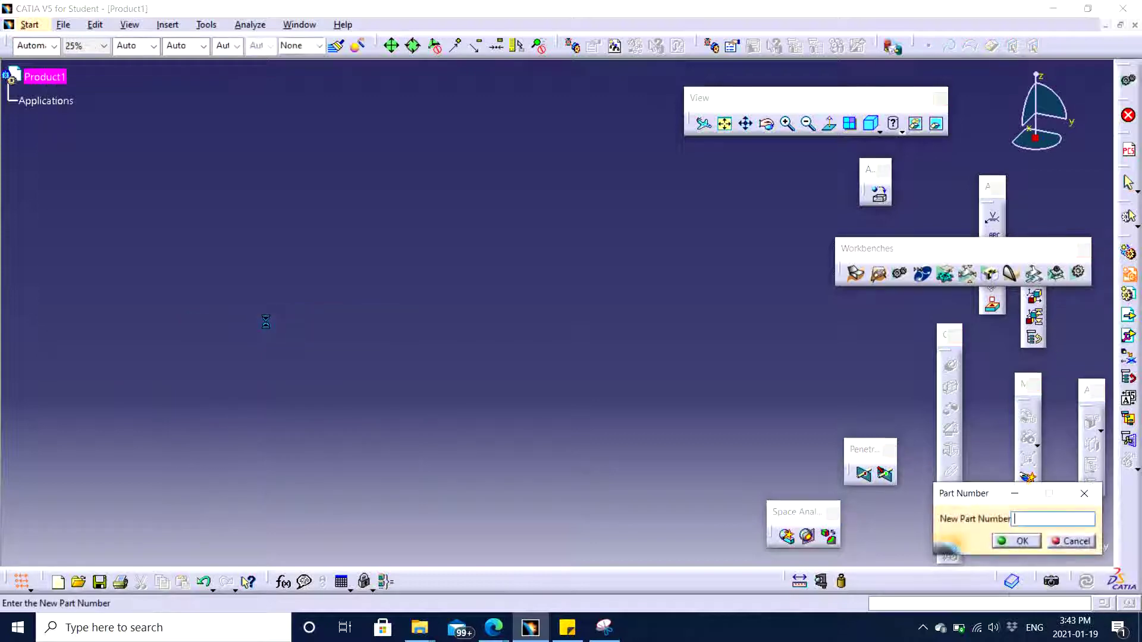
{"action": "left_click_drag", "start_coordinate": [974, 491], "coordinate": [559, 348]}
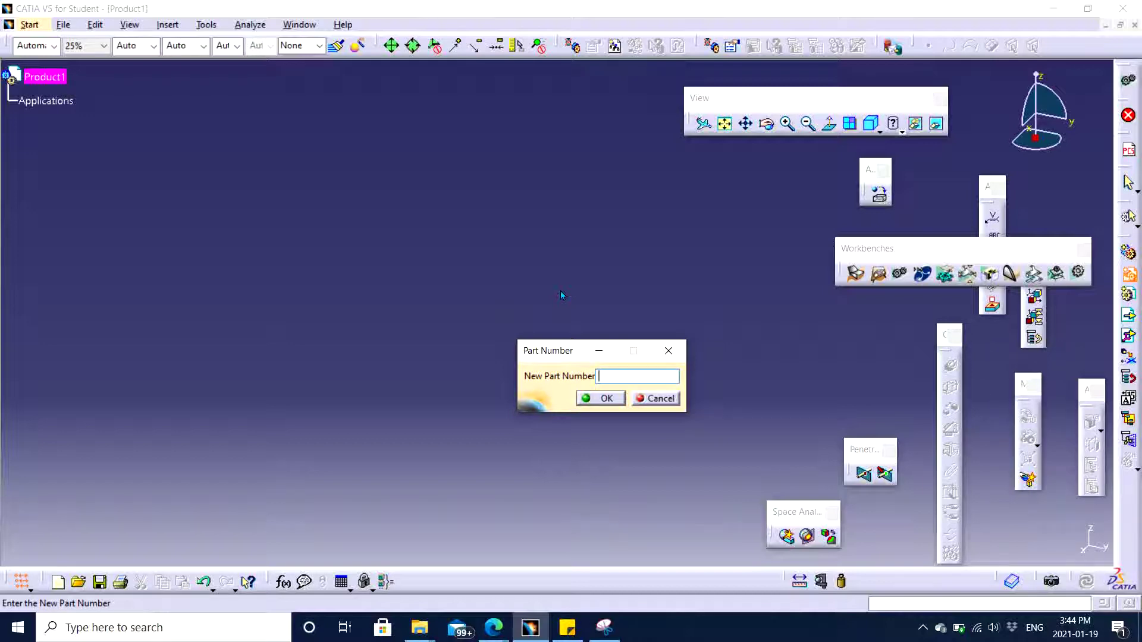
{"action": "type", "text": "12"}
{"action": "type", "text": "3"}
{"action": "key", "text": "Return"}
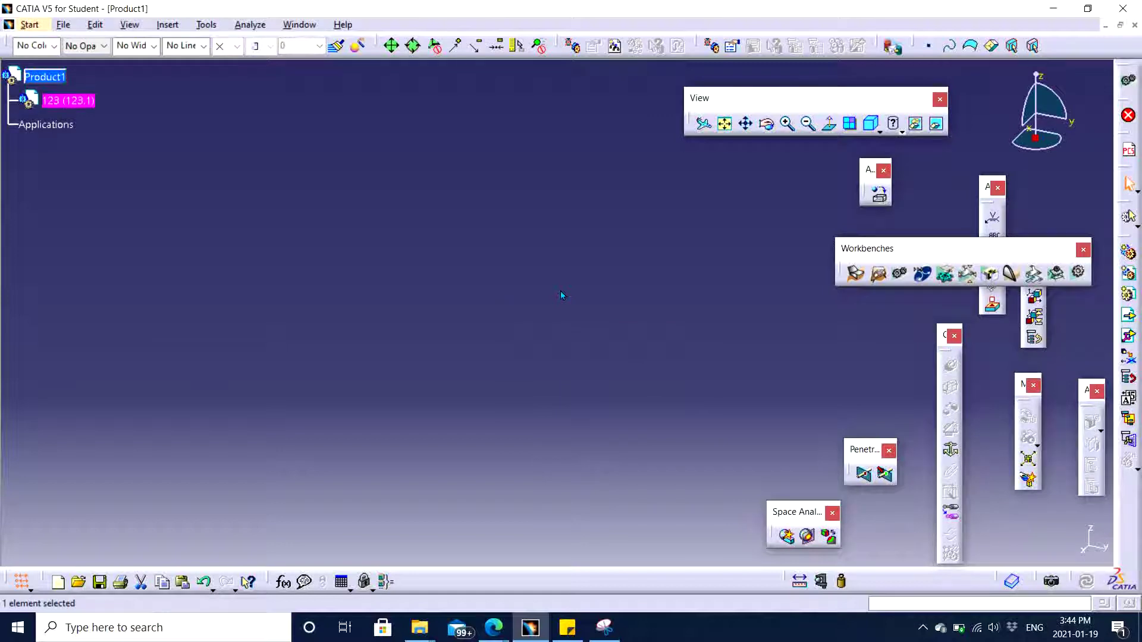
{"action": "left_click", "coordinate": [562, 296]}
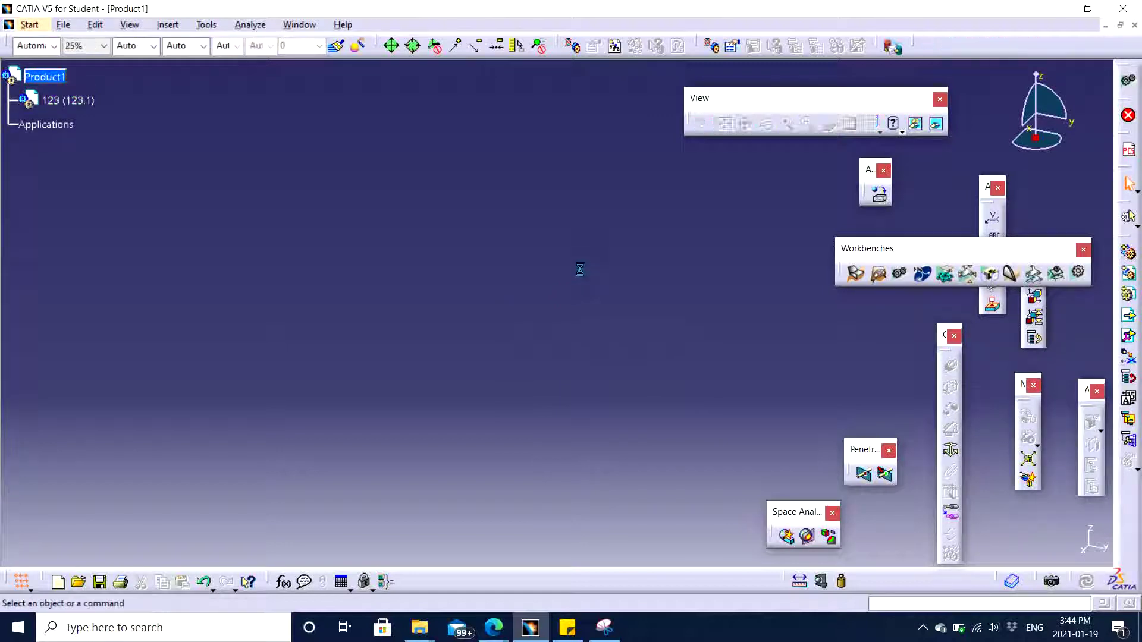
{"action": "left_click", "coordinate": [54, 81]}
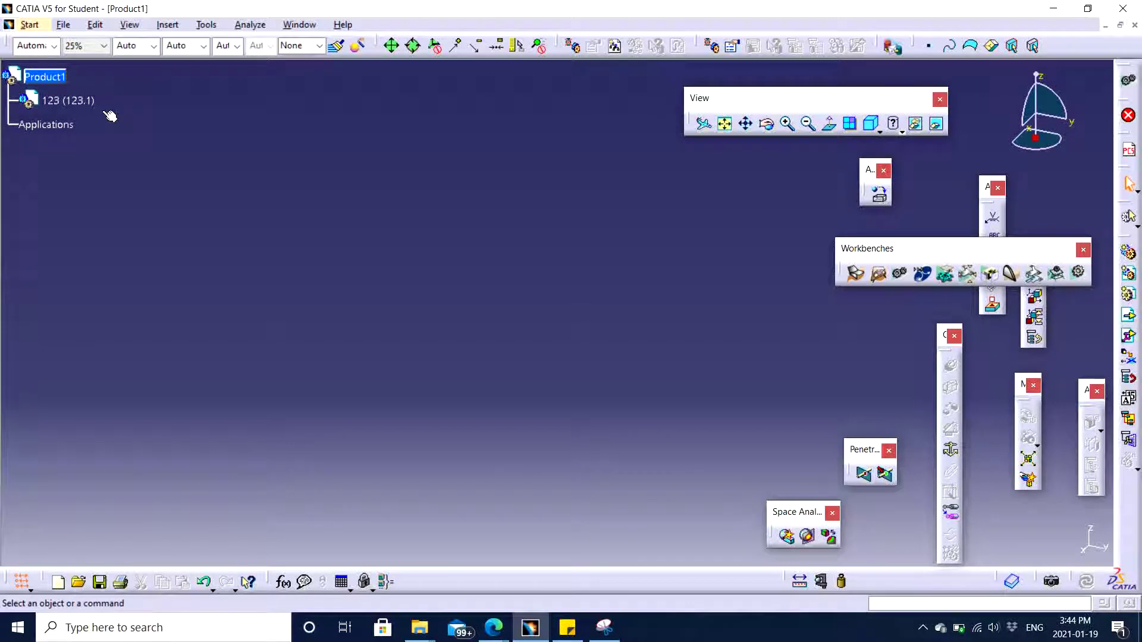
{"action": "right_click", "coordinate": [71, 102]}
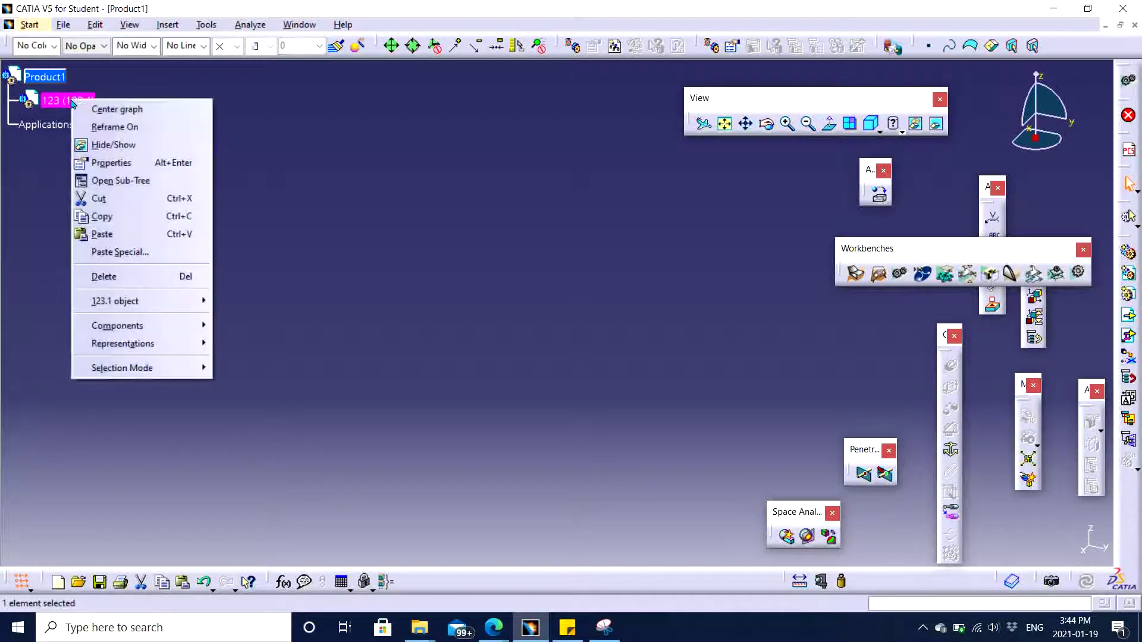
{"action": "left_click", "coordinate": [111, 162]}
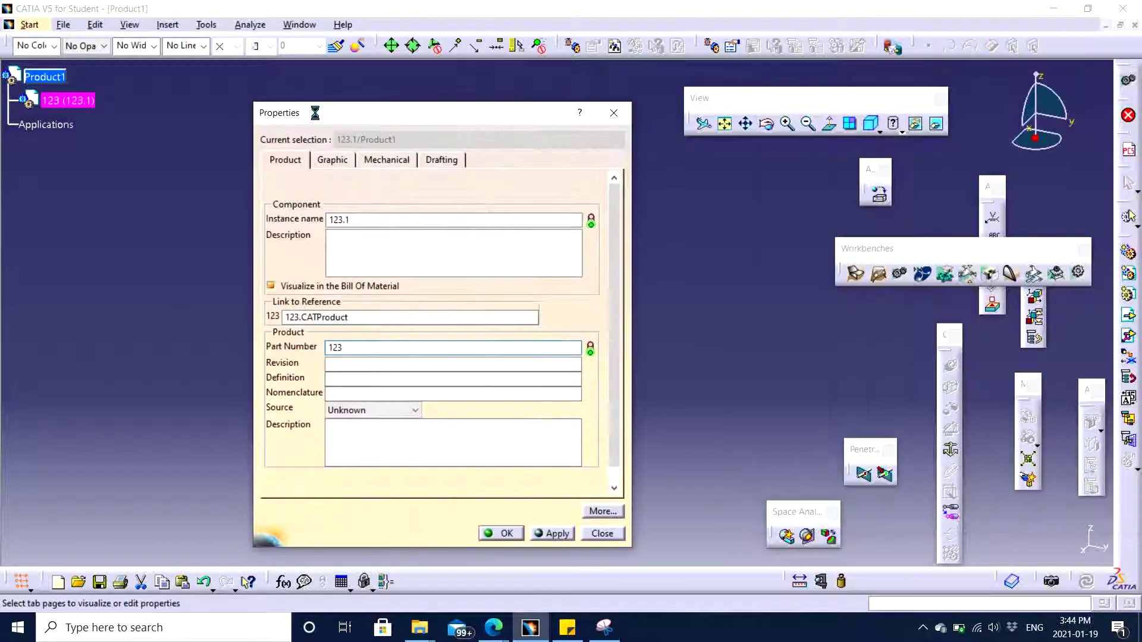
{"action": "right_click", "coordinate": [63, 102]}
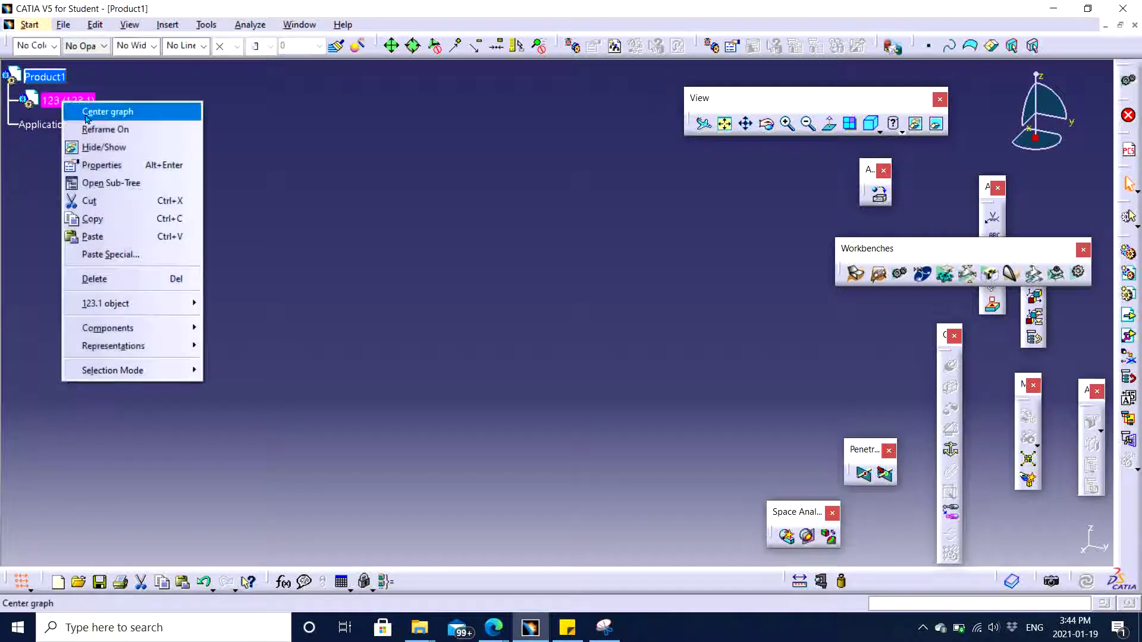
{"action": "left_click", "coordinate": [141, 168]}
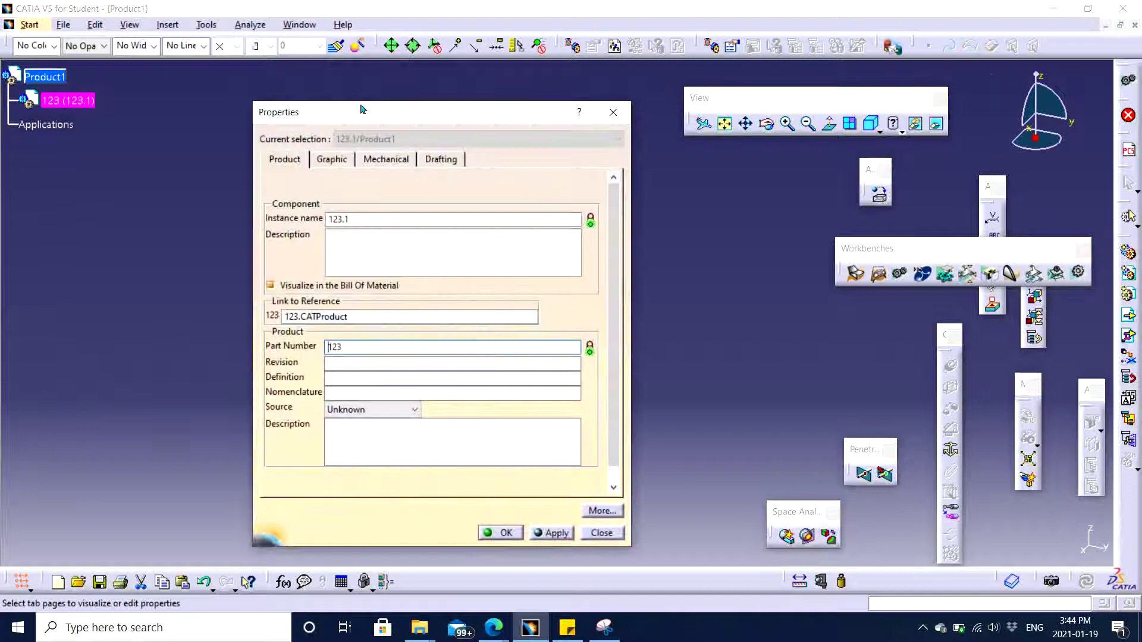
{"action": "left_click_drag", "start_coordinate": [368, 114], "coordinate": [323, 96]}
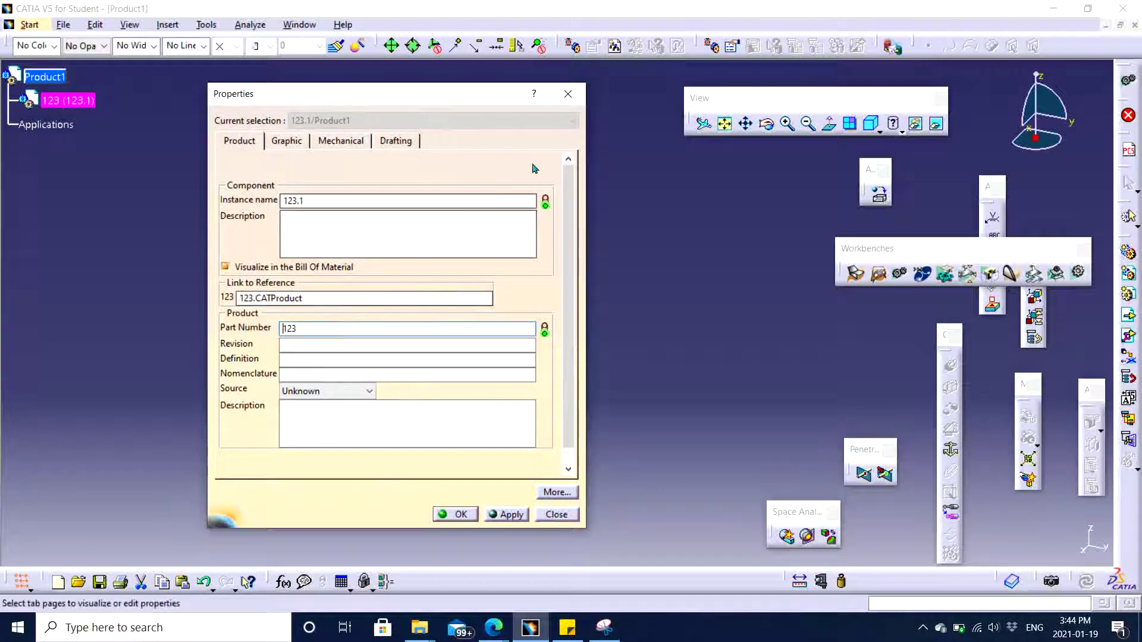
{"action": "left_click", "coordinate": [568, 94]}
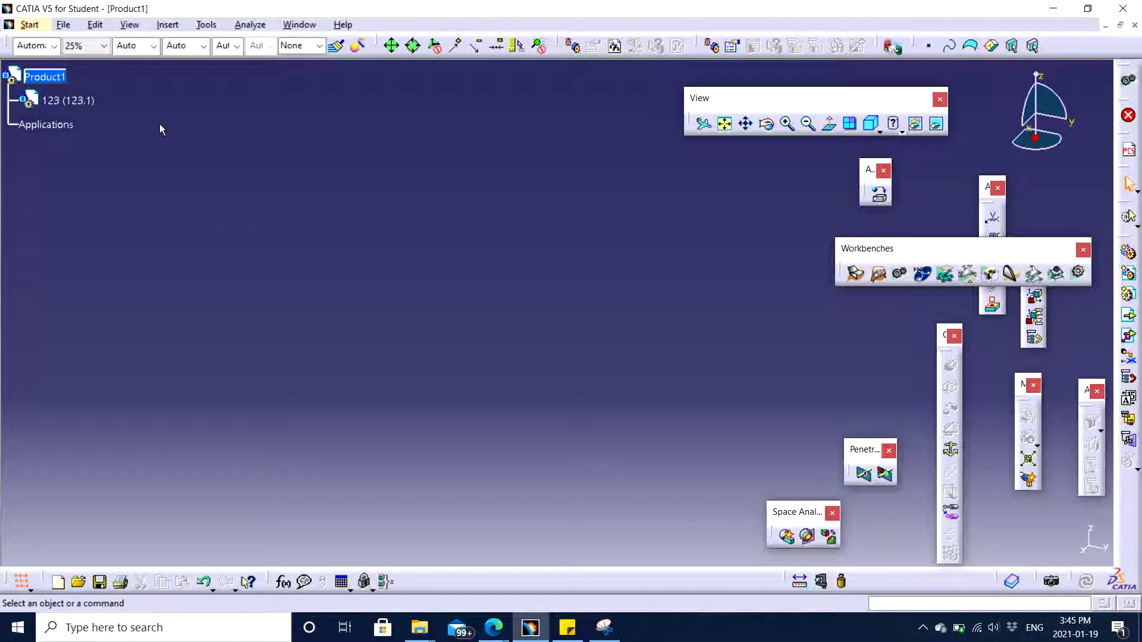
- Add a New Part with part number J inside sub-product 123 (123.1)
{"action": "left_click", "coordinate": [75, 99]}
{"action": "right_click", "coordinate": [74, 99]}
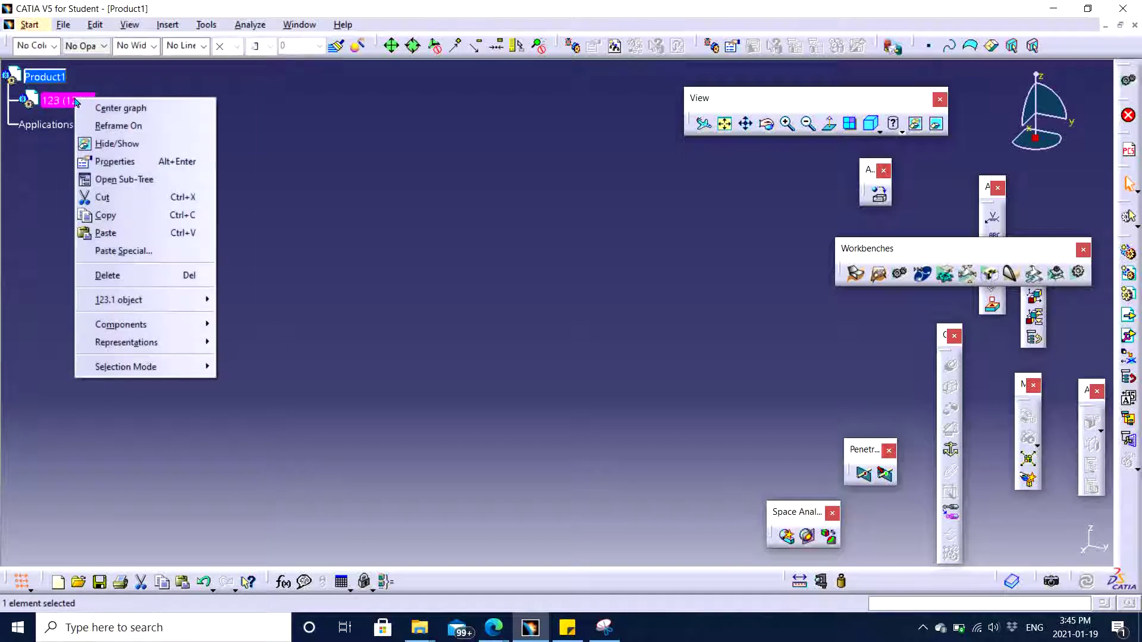
{"action": "mouse_move", "coordinate": [122, 326]}
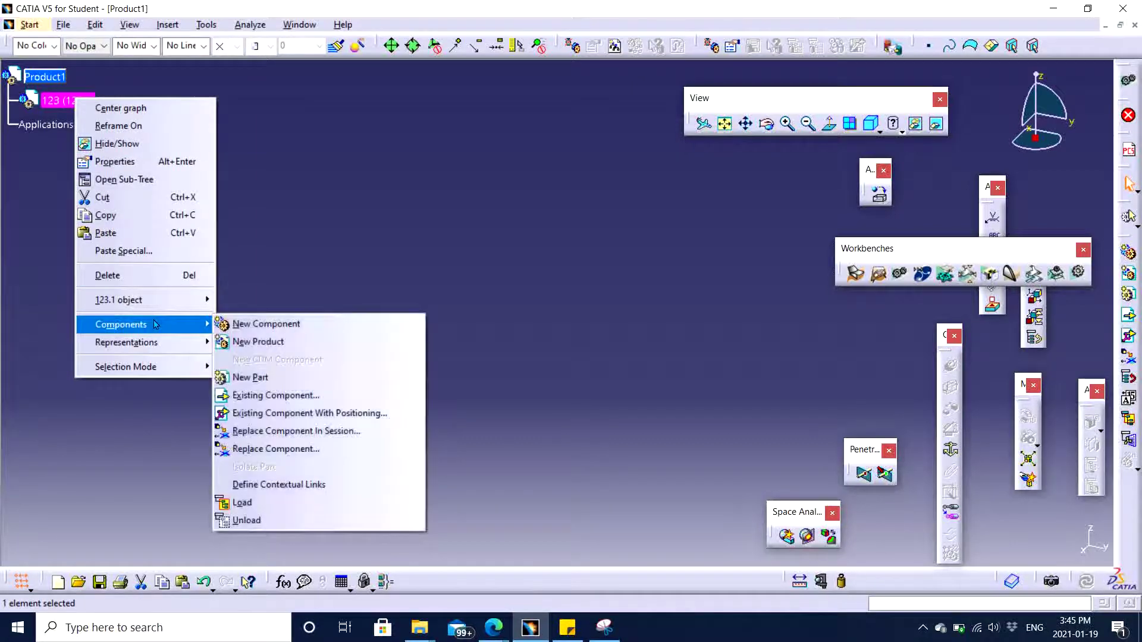
{"action": "left_click", "coordinate": [286, 378]}
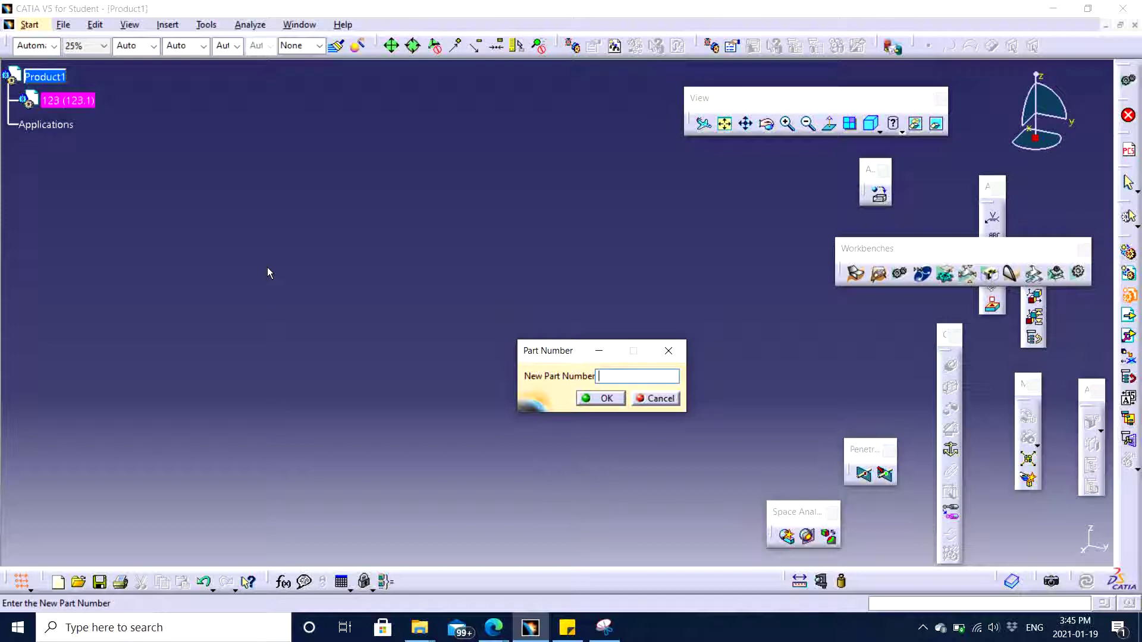
{"action": "type", "text": "J"}
{"action": "key", "text": "Escape"}
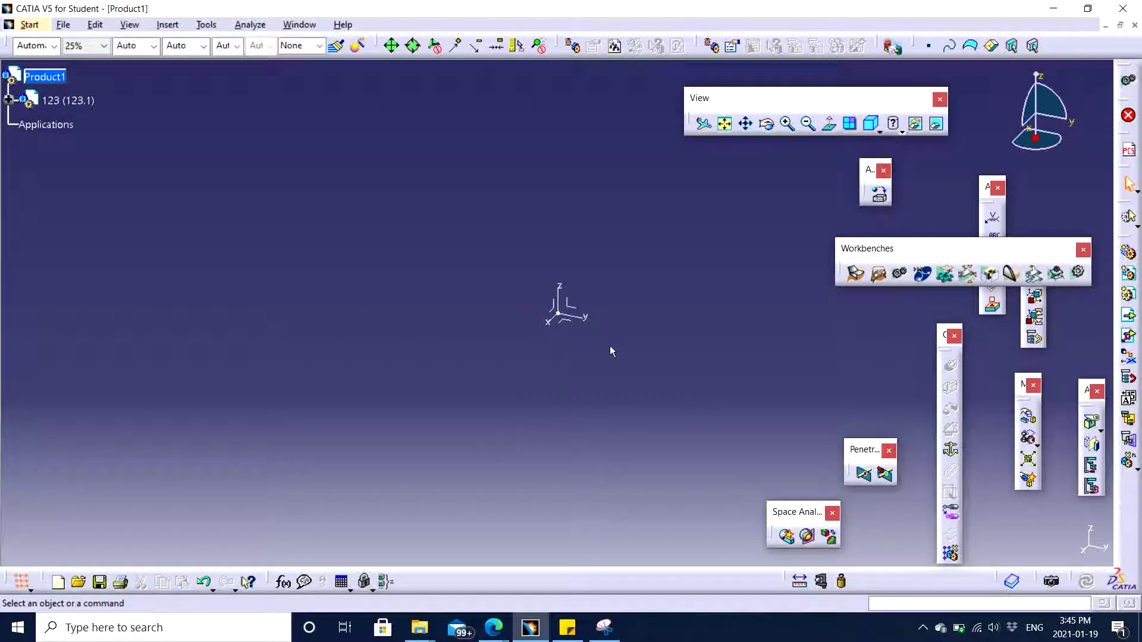
- Expand 123 and J (J.1) in the tree to reveal part J
{"action": "middle_click_drag", "start_coordinate": [611, 351], "coordinate": [573, 315]}
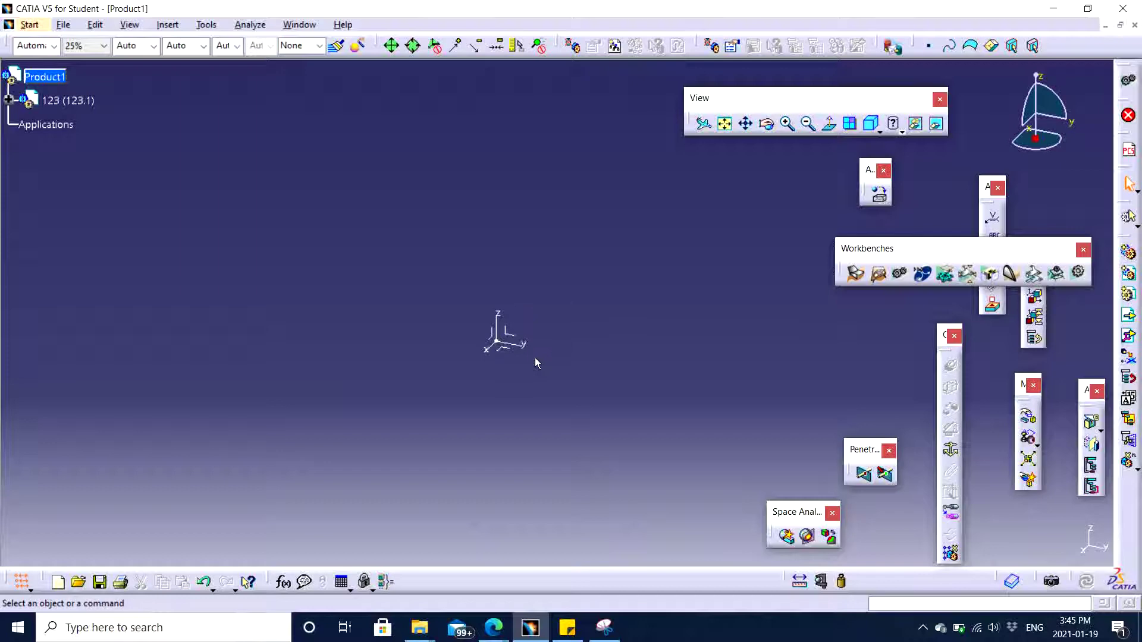
{"action": "left_click", "coordinate": [10, 100]}
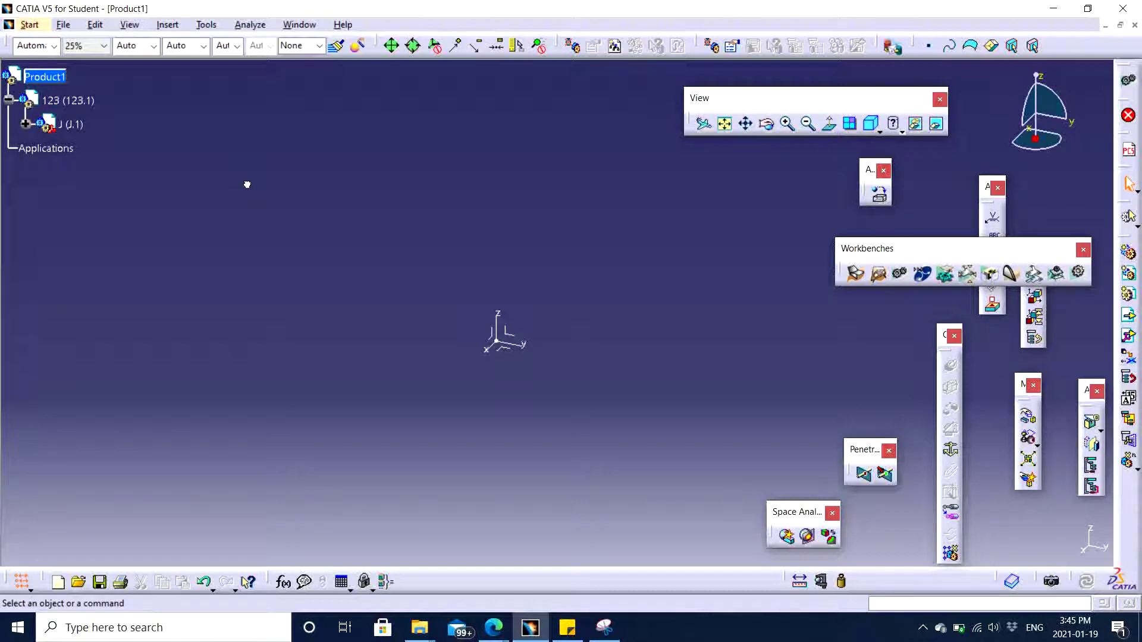
{"action": "left_click", "coordinate": [26, 124]}
{"action": "left_click", "coordinate": [26, 124]}
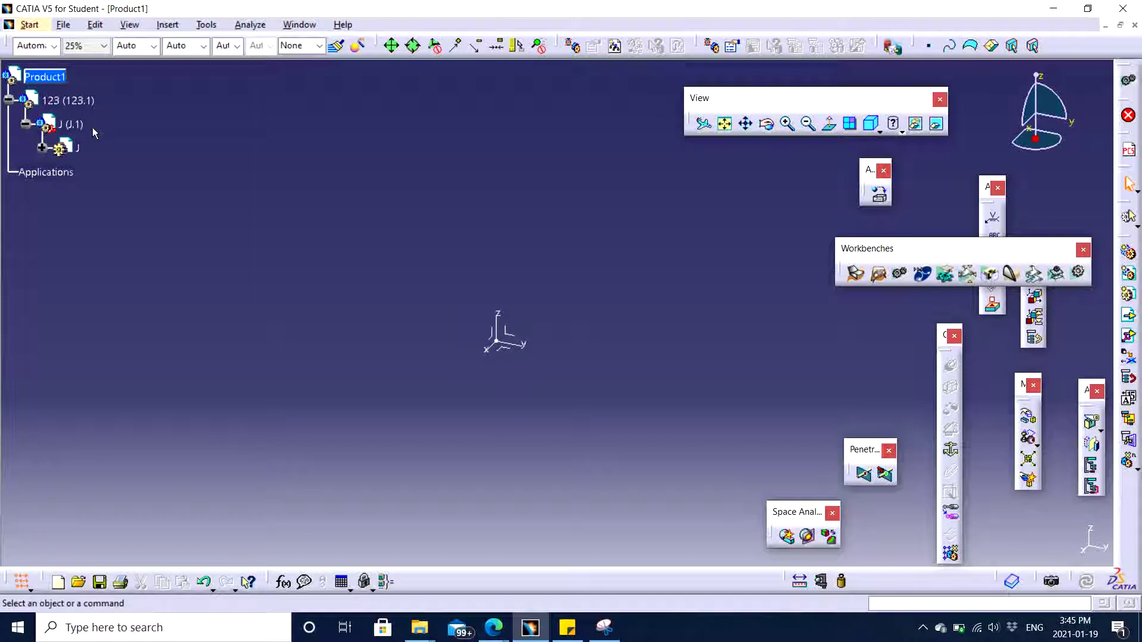
- Activate the J (J.1) component in the assembly tree
{"action": "left_click", "coordinate": [76, 125]}
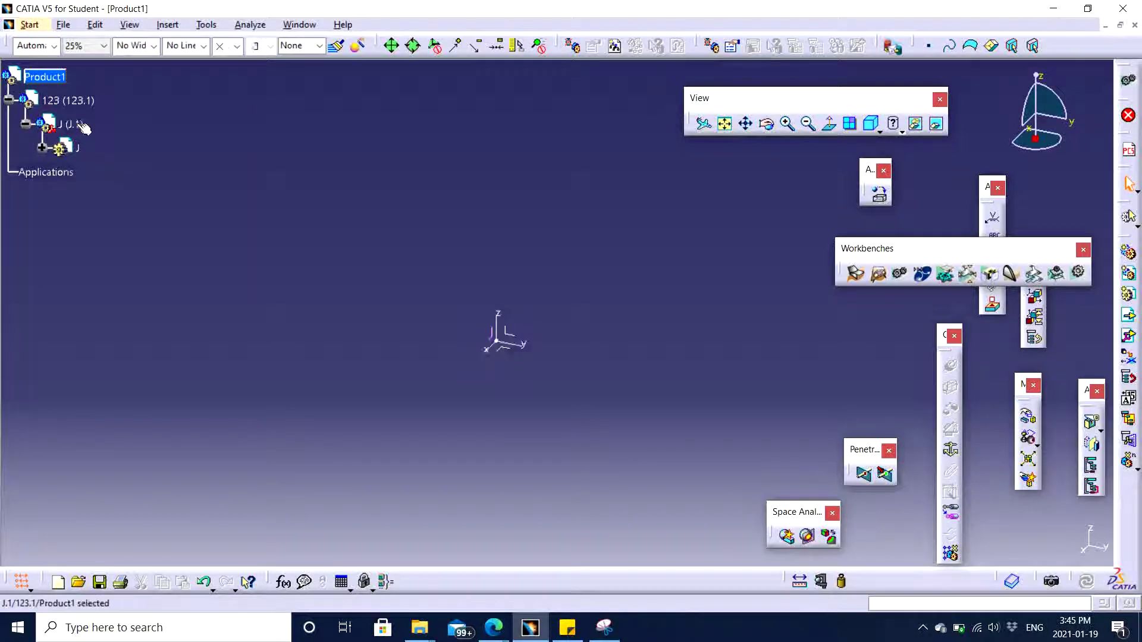
{"action": "double_click", "coordinate": [82, 128]}
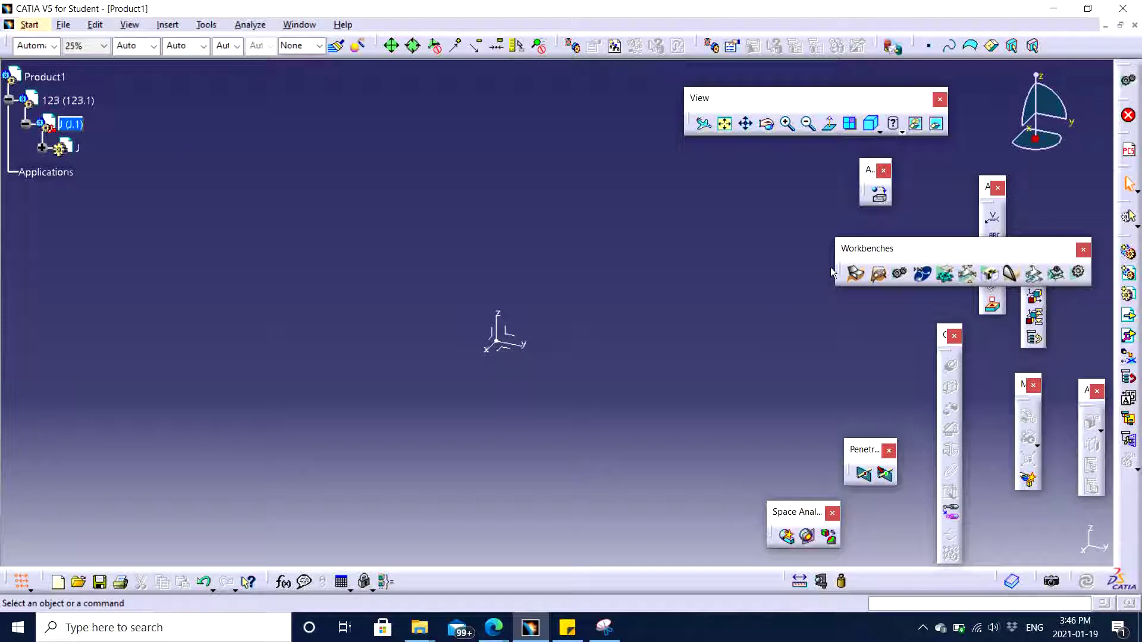
{"action": "left_click_drag", "start_coordinate": [840, 273], "coordinate": [623, 229]}
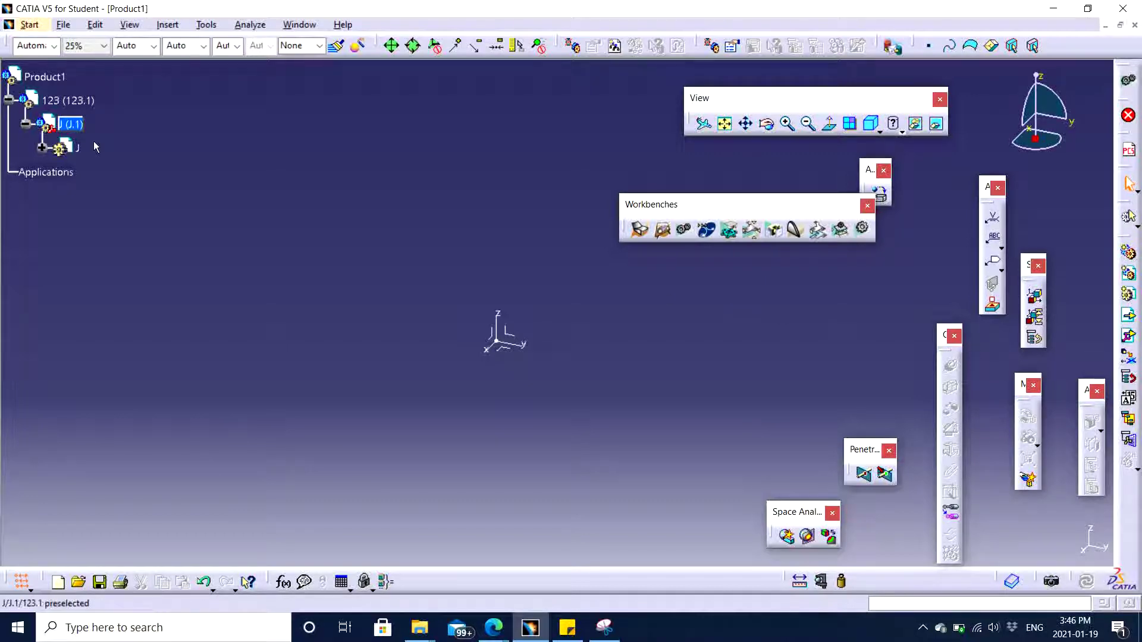
- Open part J in Part Design, then return to the J (J.1) level
{"action": "left_click", "coordinate": [77, 147]}
{"action": "double_click", "coordinate": [77, 147]}
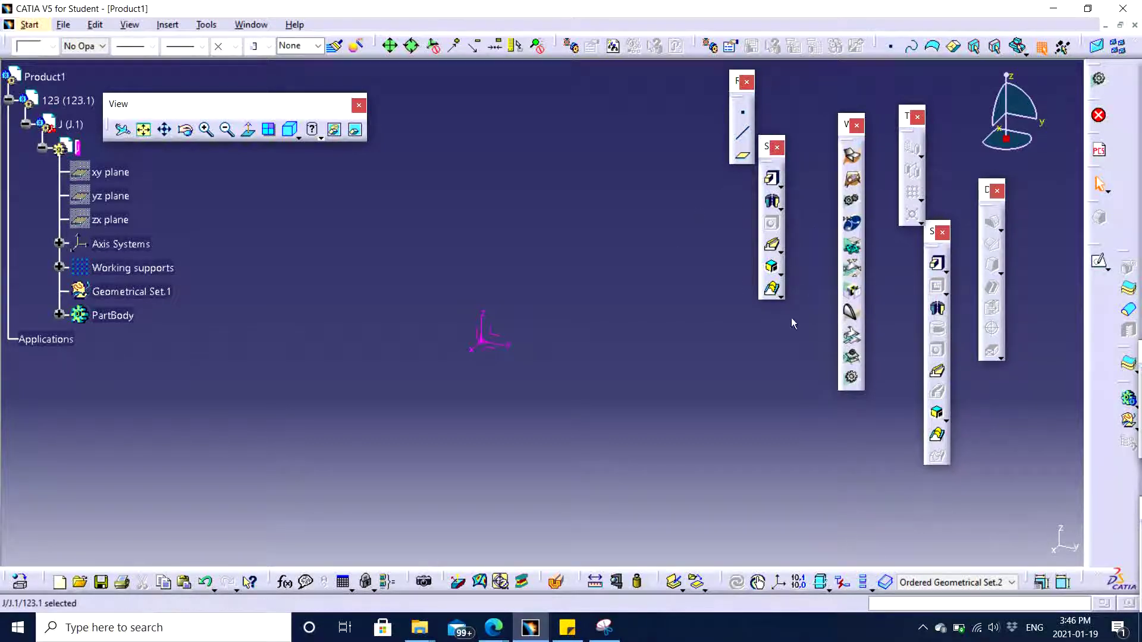
{"action": "left_click", "coordinate": [657, 361]}
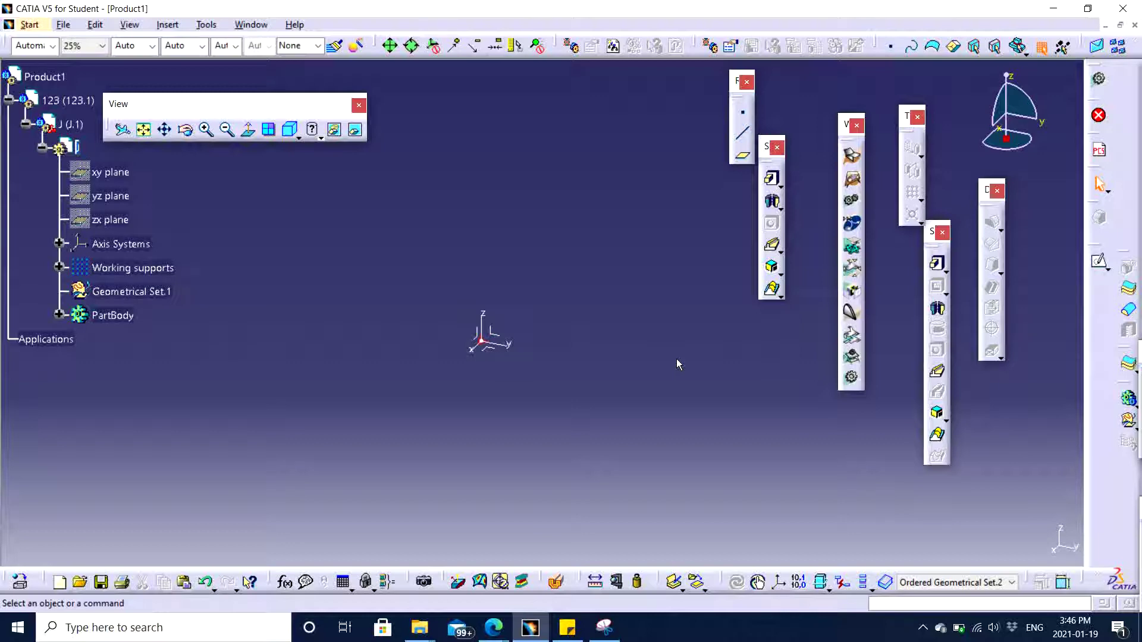
{"action": "left_click", "coordinate": [72, 124]}
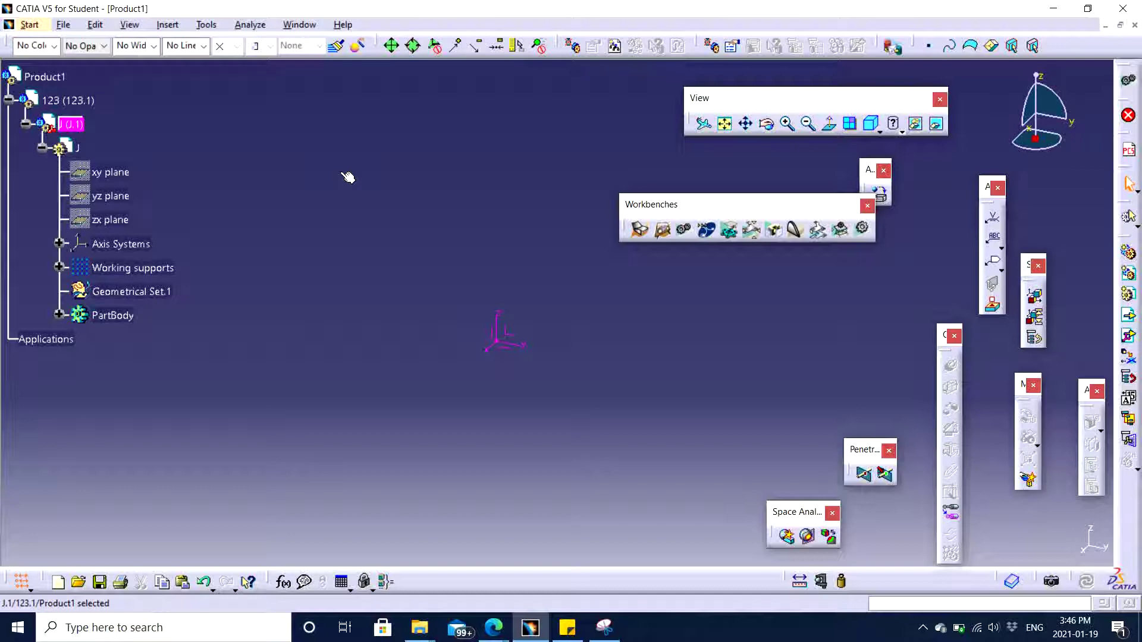
{"action": "left_click", "coordinate": [348, 177]}
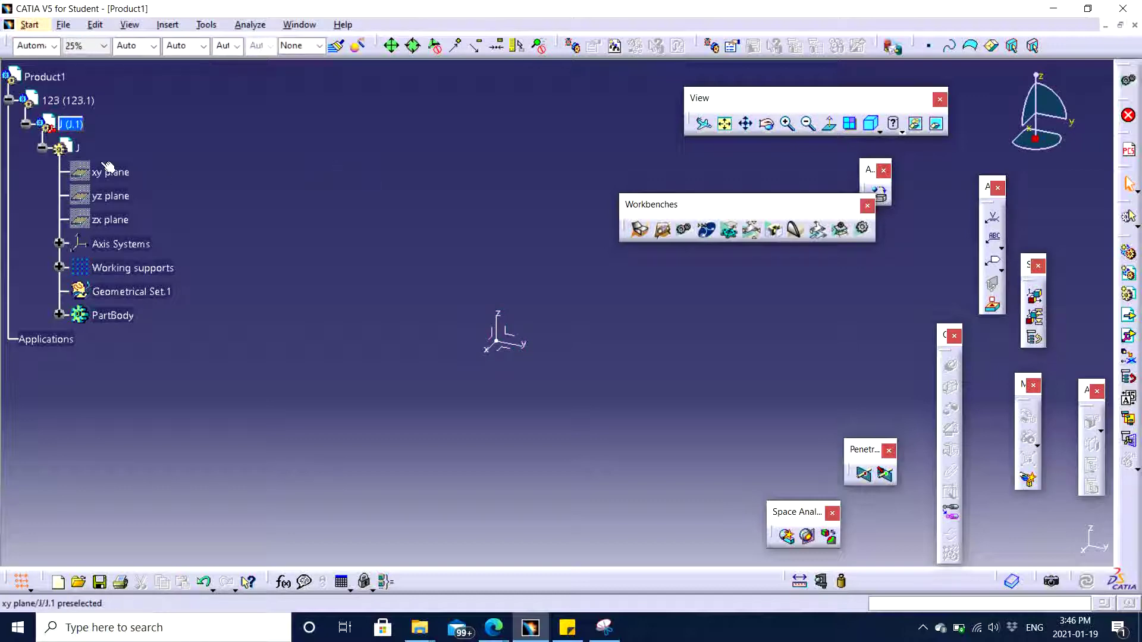
{"action": "left_click", "coordinate": [78, 130]}
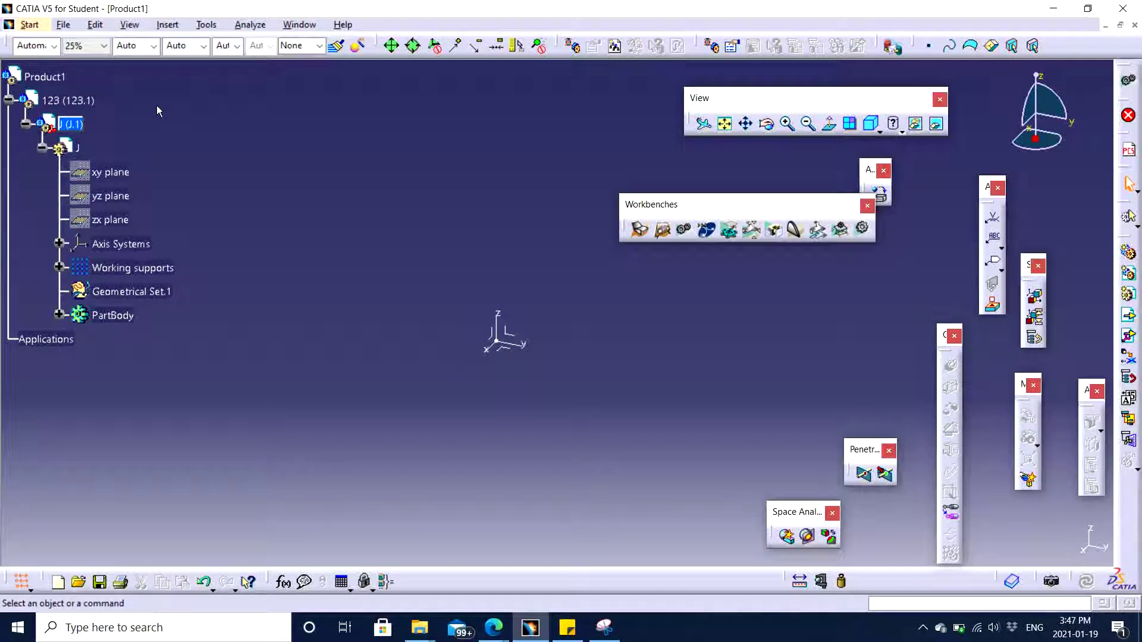
{"action": "left_click", "coordinate": [89, 127]}
{"action": "left_click", "coordinate": [68, 101]}
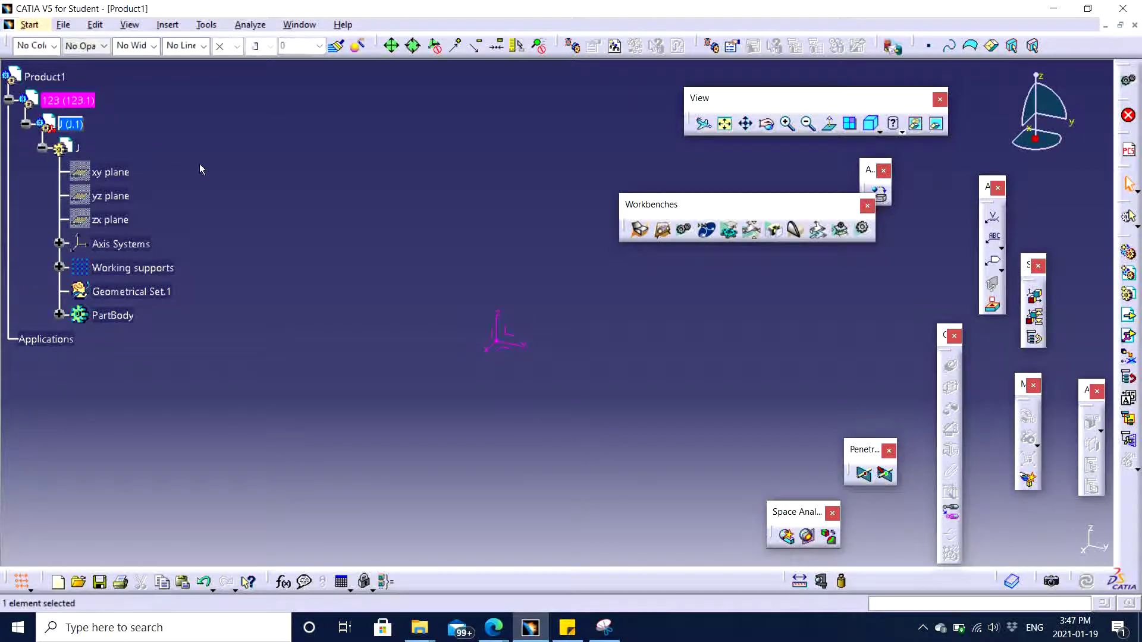
{"action": "left_click", "coordinate": [228, 180]}
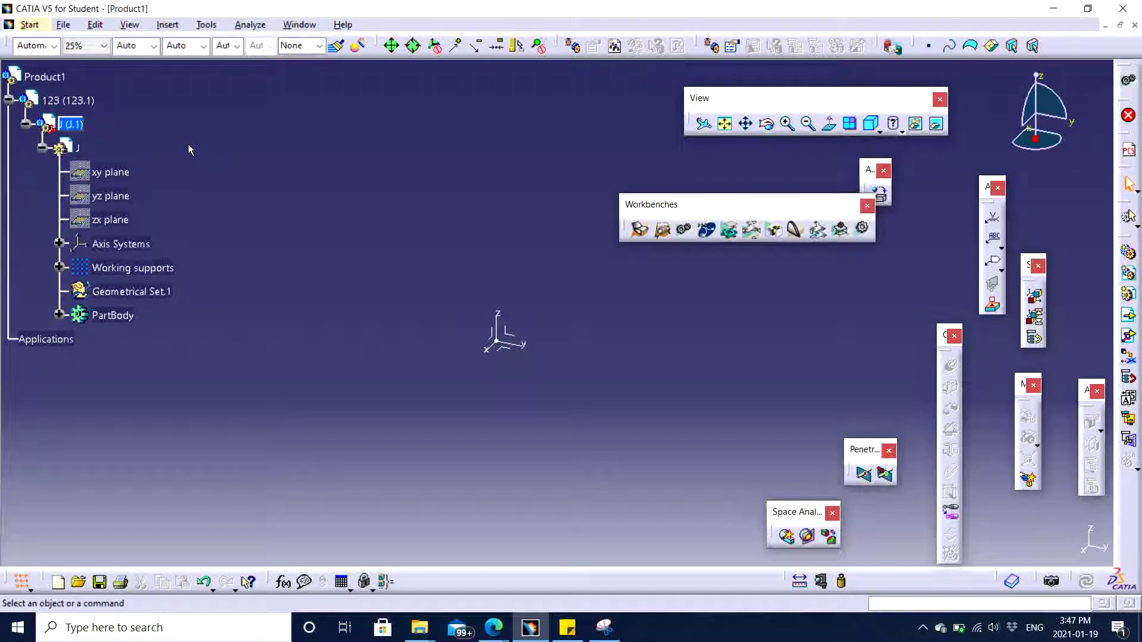
{"action": "left_click", "coordinate": [37, 77]}
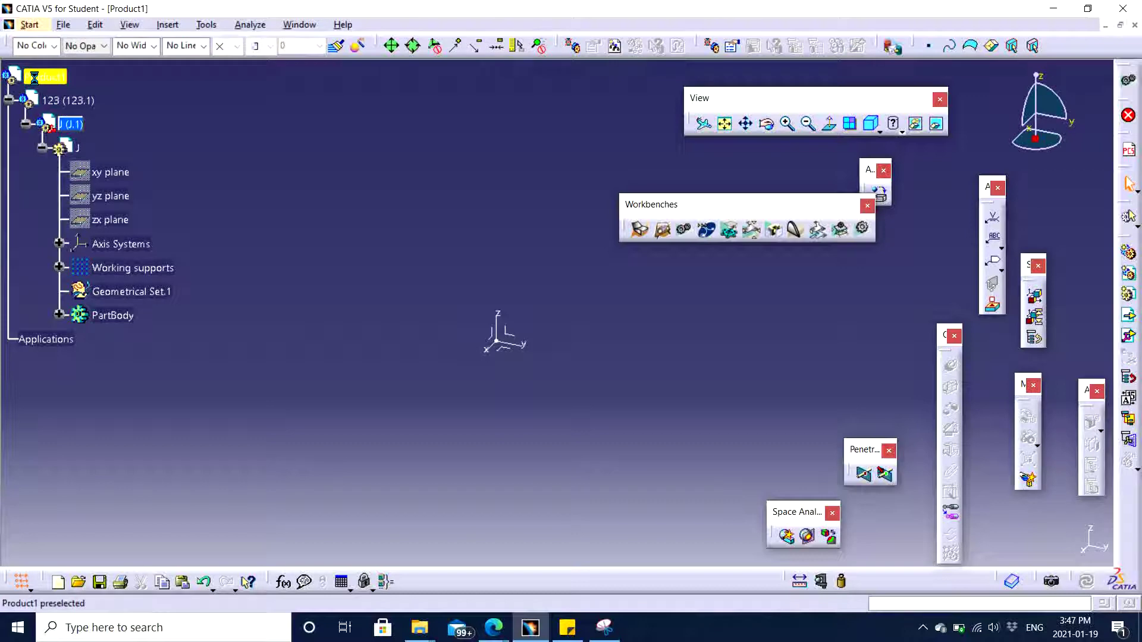
{"action": "left_click", "coordinate": [36, 76]}
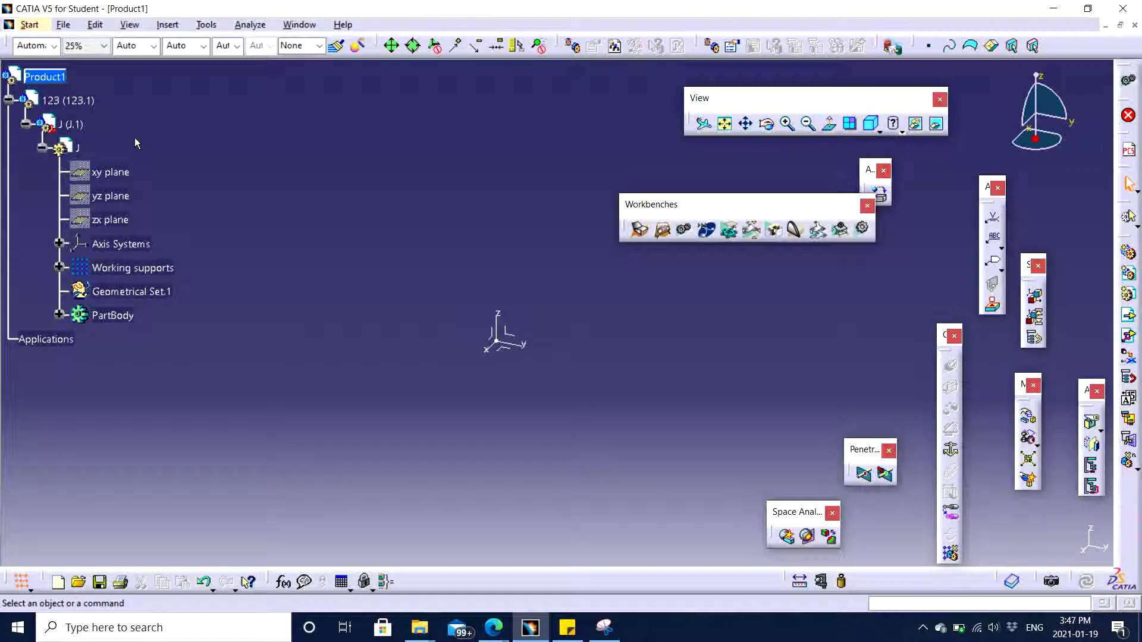
{"action": "left_click", "coordinate": [70, 128]}
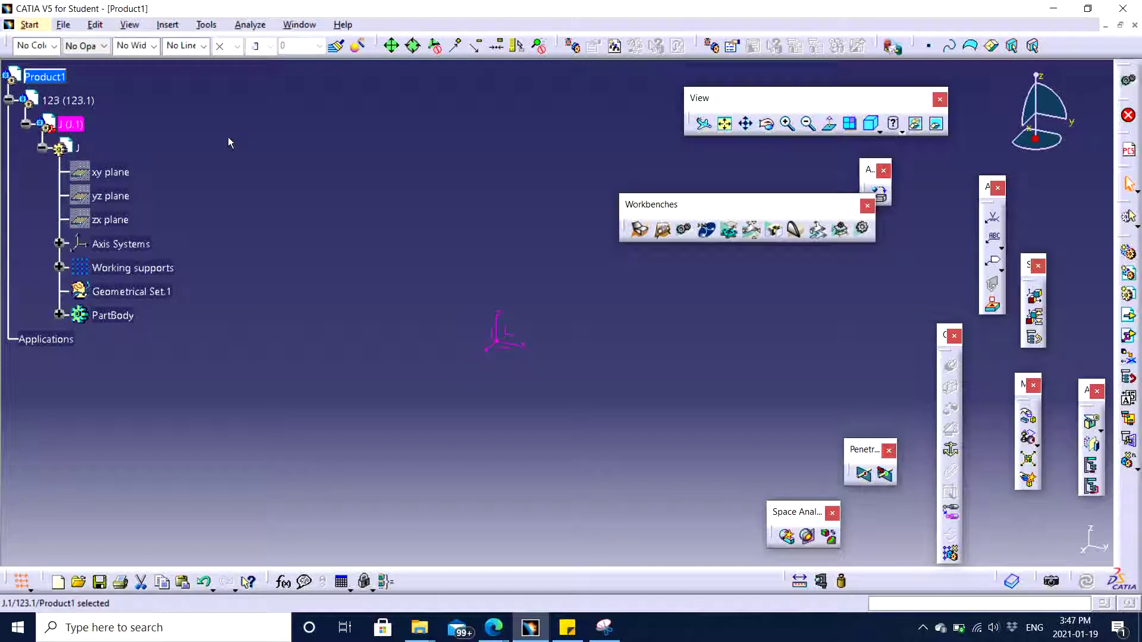
- Delete J (J.1), agree to edit J first, and cancel Save As
{"action": "key", "text": "Delete"}
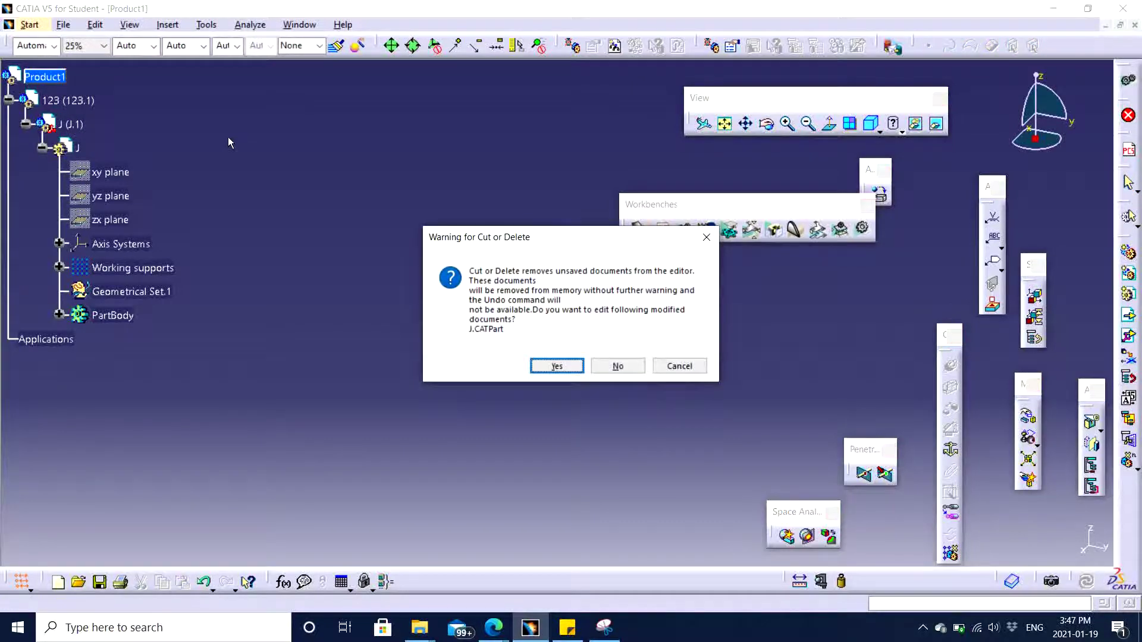
{"action": "left_click", "coordinate": [551, 367]}
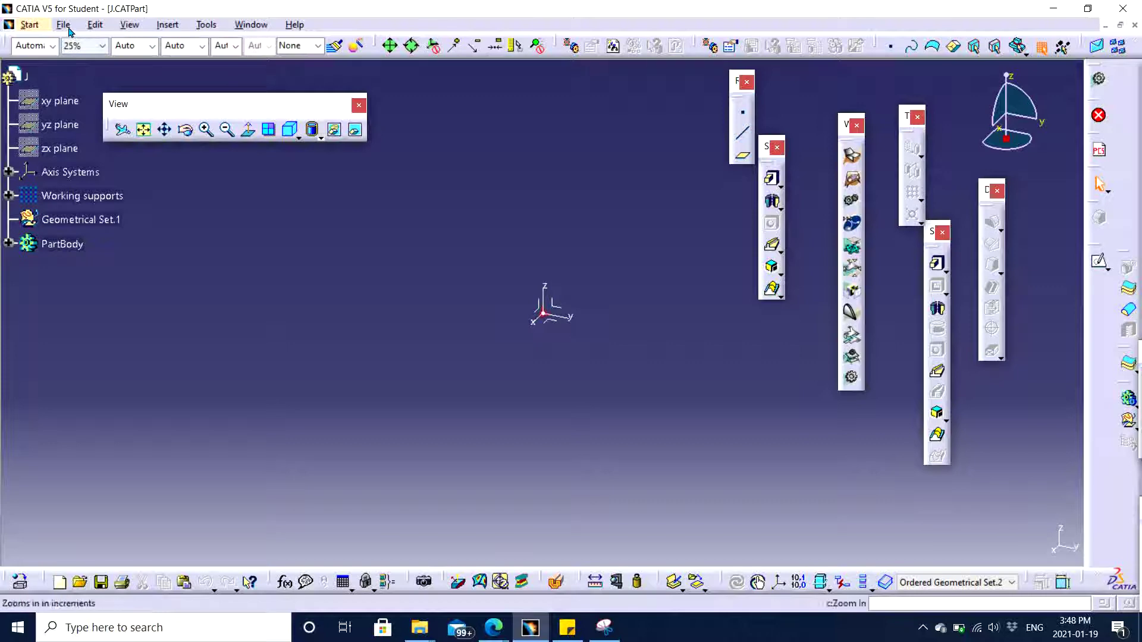
{"action": "left_click", "coordinate": [64, 26]}
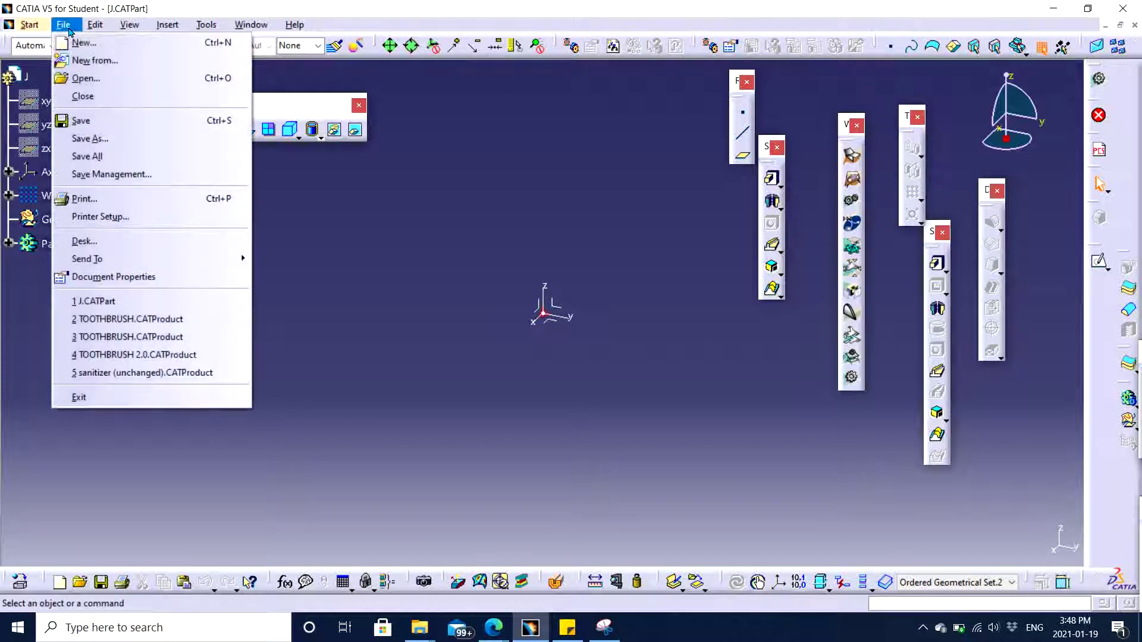
{"action": "left_click", "coordinate": [105, 138]}
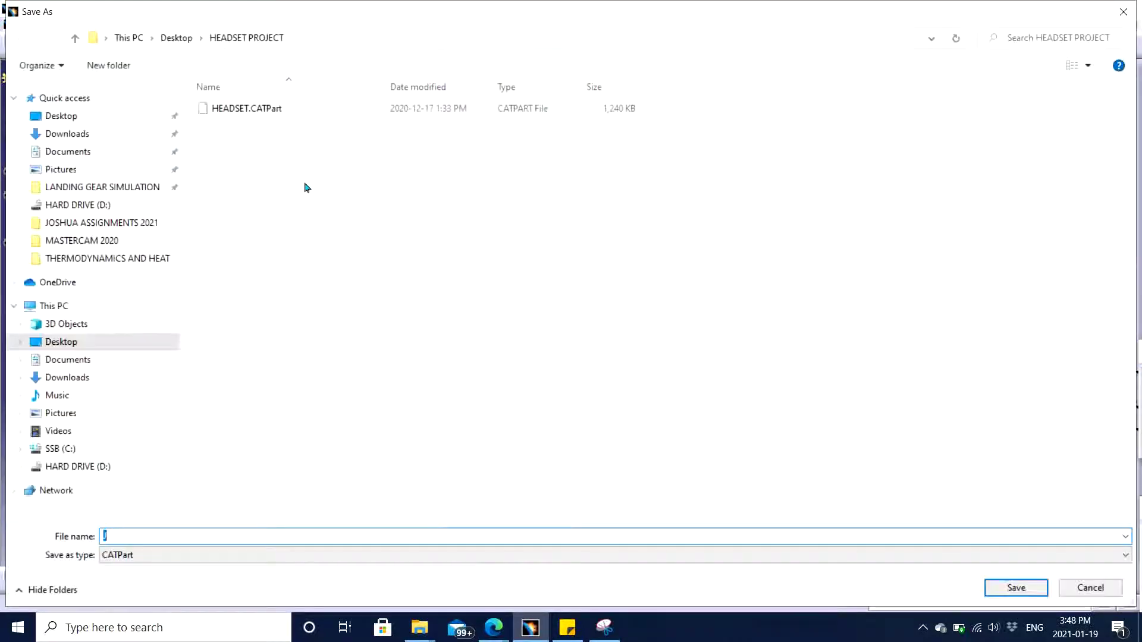
{"action": "left_click", "coordinate": [1122, 12]}
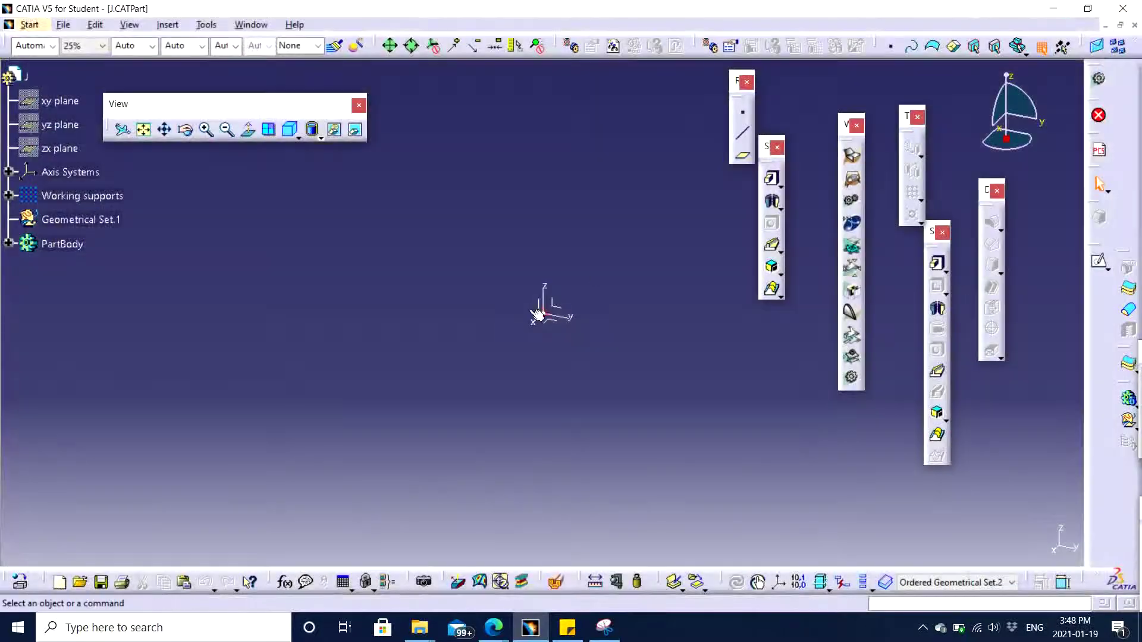
- Close J.CATPart without saving and acknowledge the in-session warning
{"action": "left_click", "coordinate": [1122, 9]}
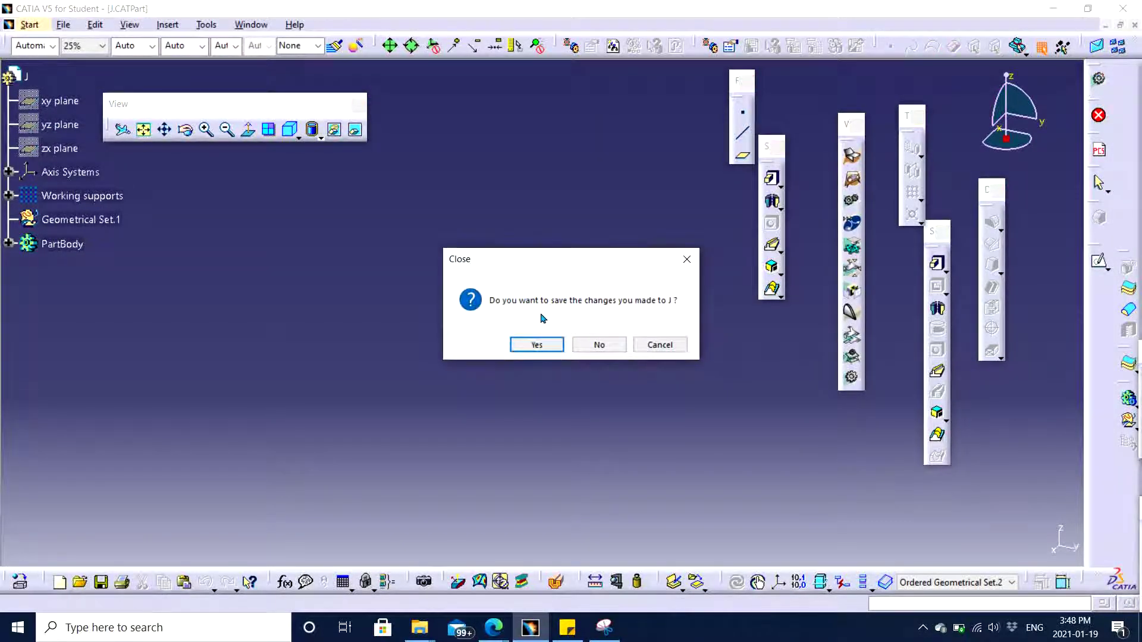
{"action": "left_click", "coordinate": [599, 346]}
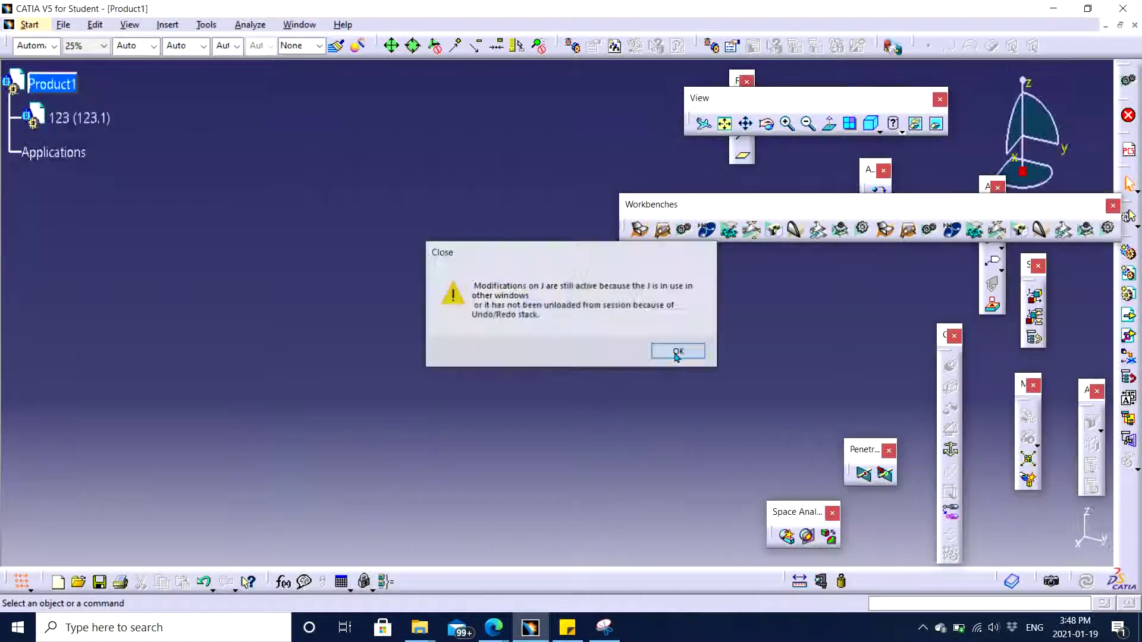
{"action": "left_click", "coordinate": [676, 353]}
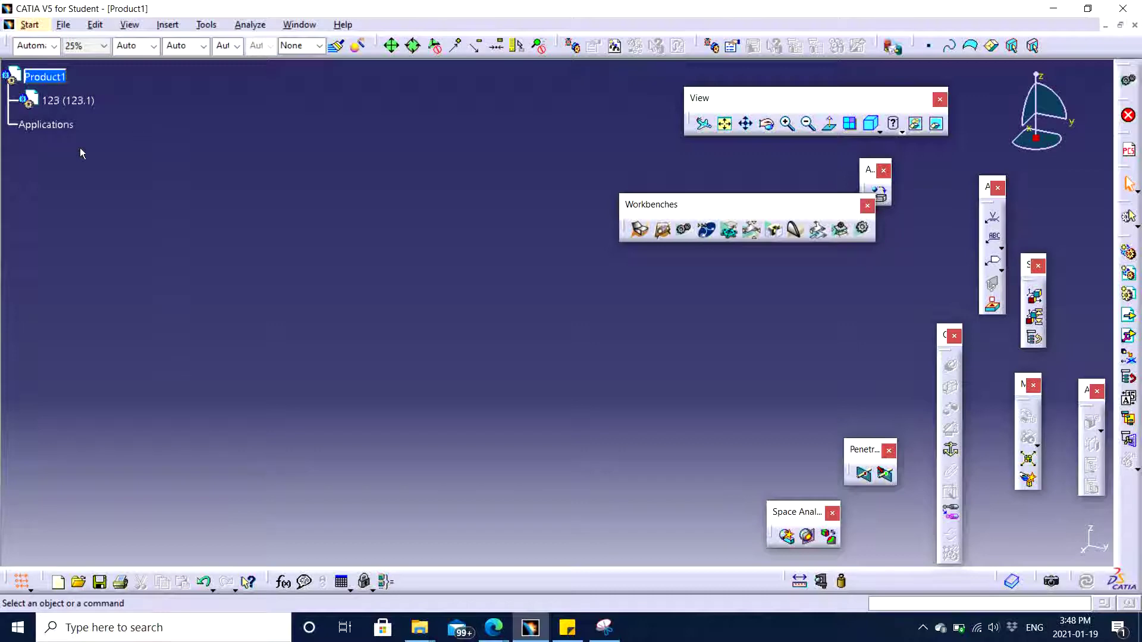
{"action": "double_click", "coordinate": [45, 77]}
{"action": "left_click", "coordinate": [68, 101]}
{"action": "key", "text": "Delete"}
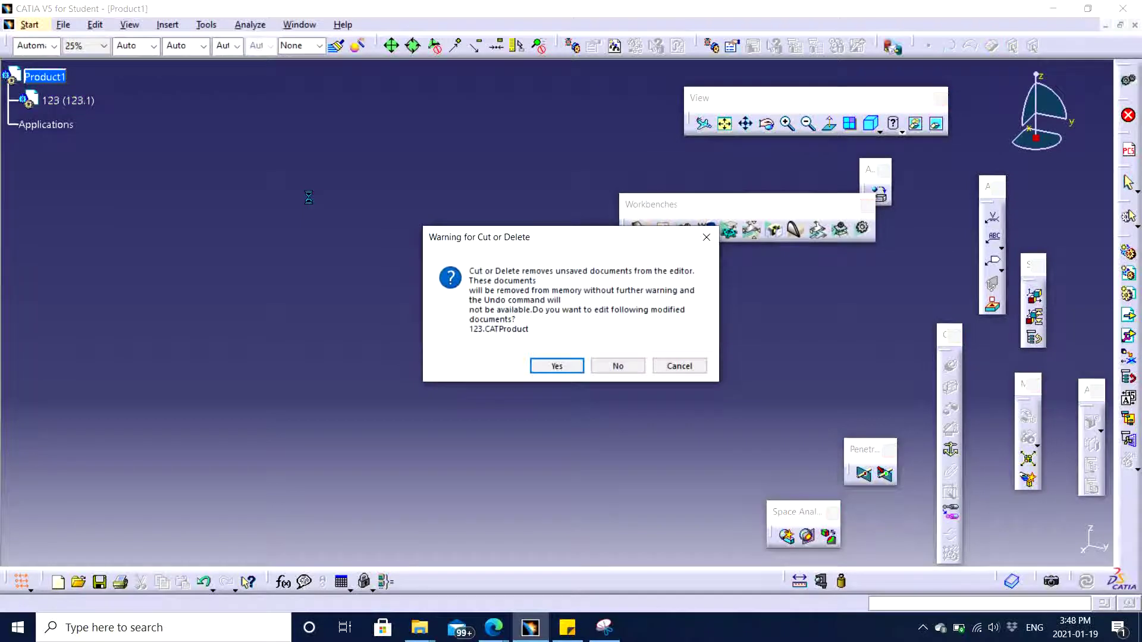
{"action": "key", "text": "Return"}
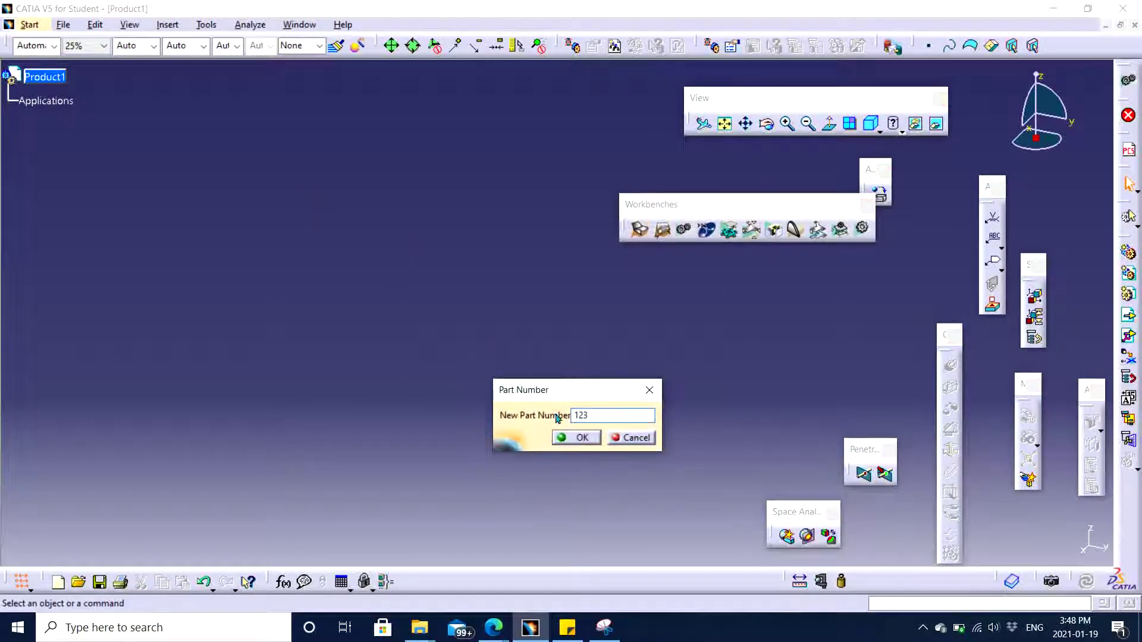
{"action": "left_click", "coordinate": [627, 437]}
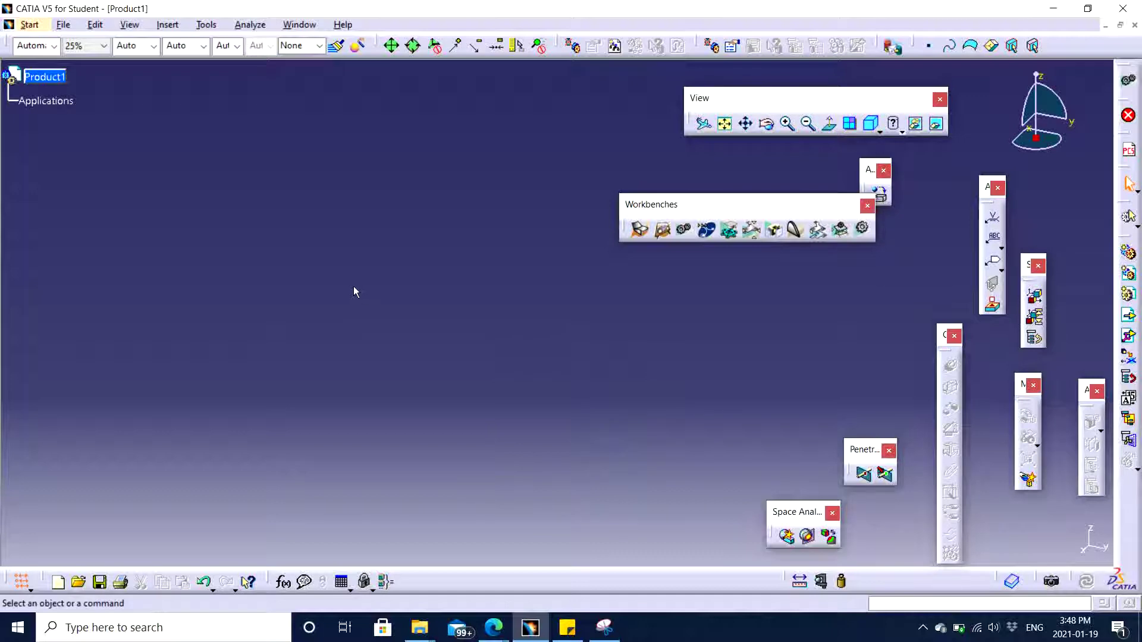
{"action": "left_click", "coordinate": [46, 76]}
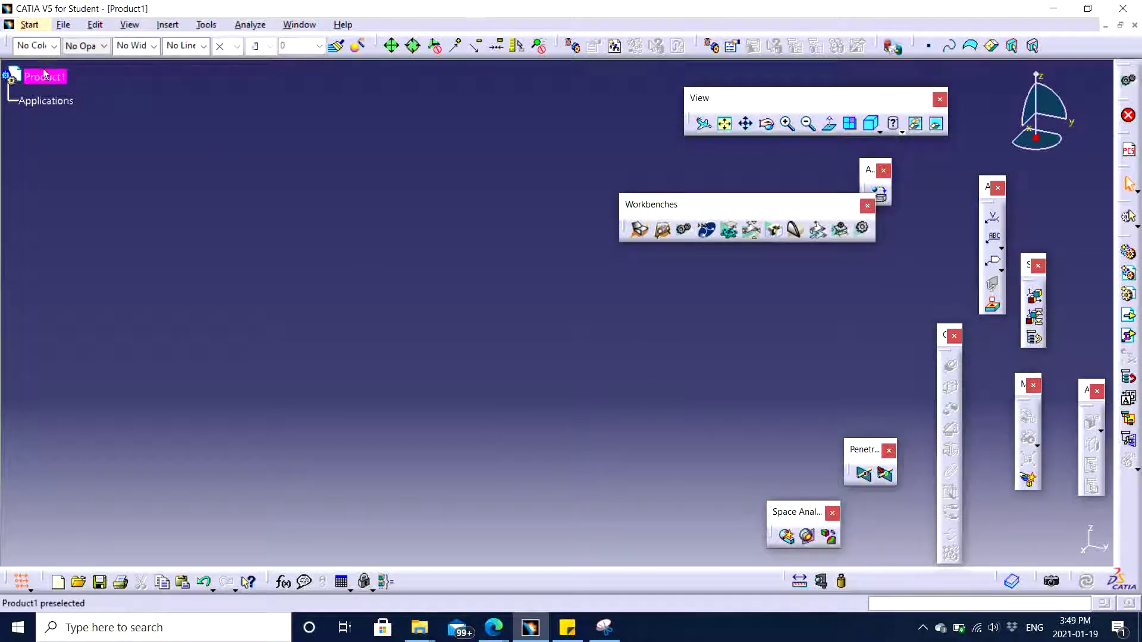
- Choose Components > Existing Component from Product1's context menu
{"action": "right_click", "coordinate": [46, 77]}
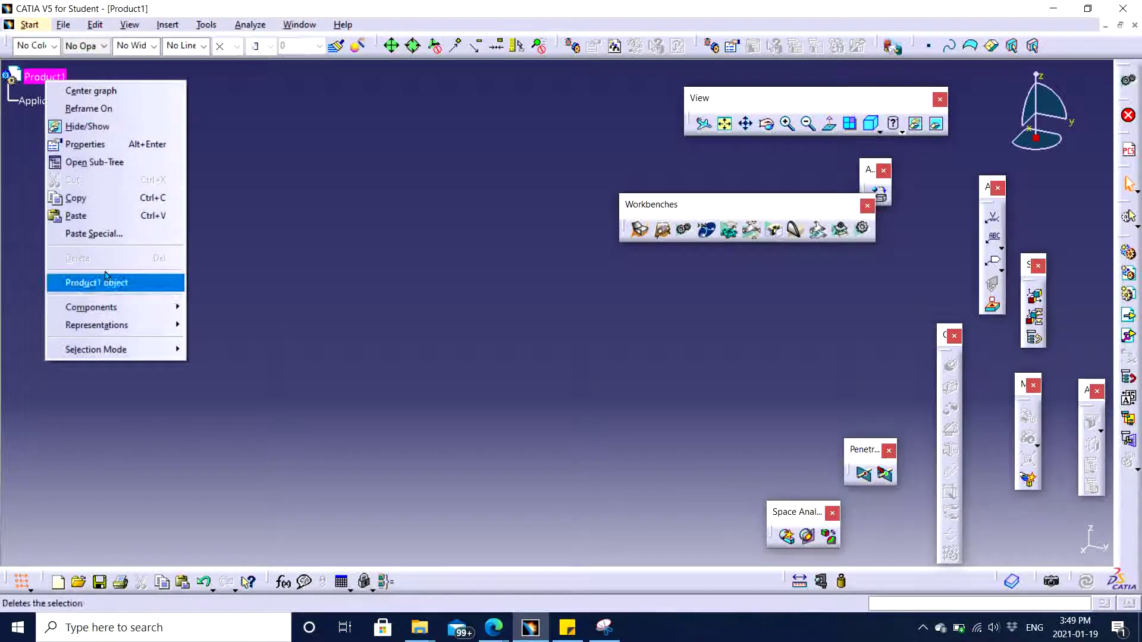
{"action": "mouse_move", "coordinate": [91, 308]}
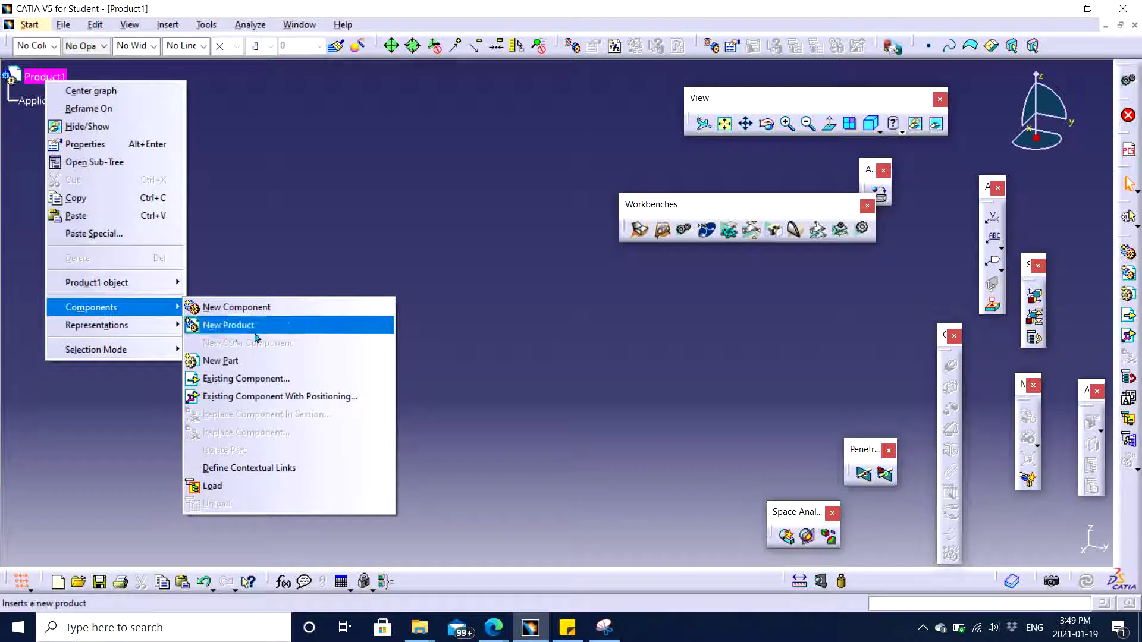
{"action": "left_click", "coordinate": [293, 383]}
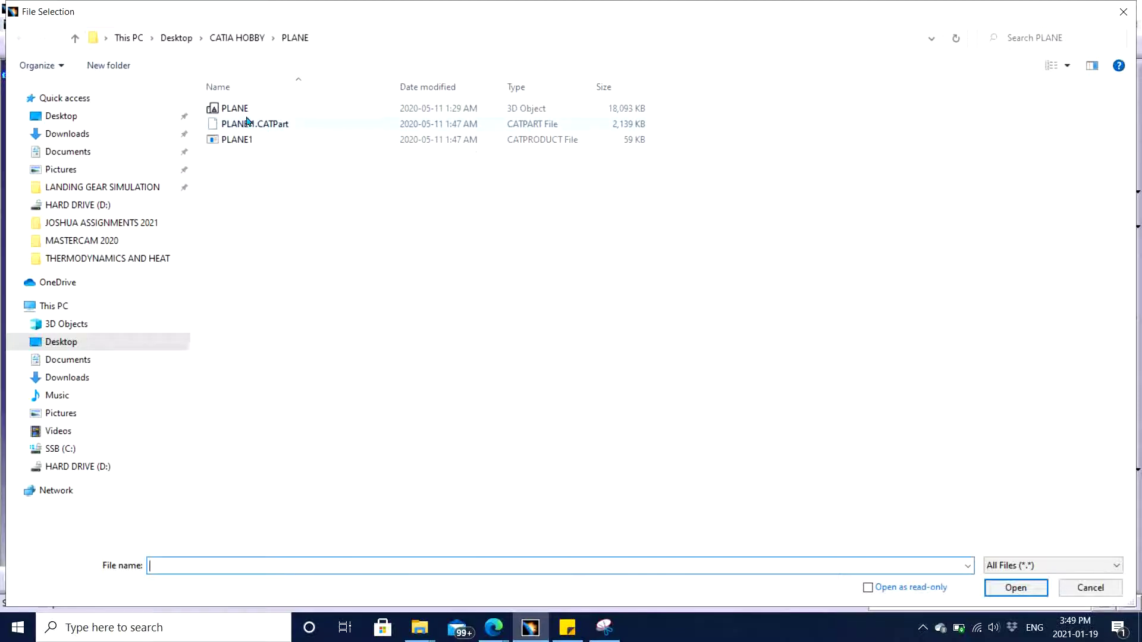
- Insert the PLANE 1 CATPart and orbit the airplane model
{"action": "double_click", "coordinate": [293, 126]}
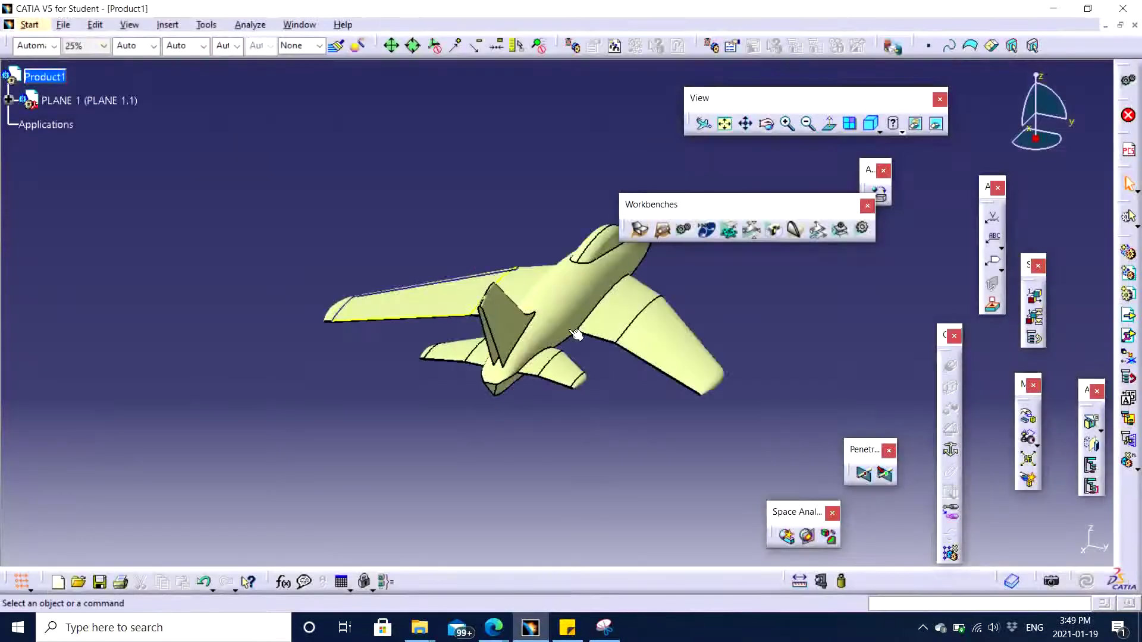
{"action": "mouse_move", "coordinate": [475, 260]}
{"action": "middle_mouse_down"}
{"action": "mouse_move", "coordinate": [557, 298]}
{"action": "mouse_move", "coordinate": [416, 332]}
{"action": "mouse_move", "coordinate": [566, 361]}
{"action": "mouse_move", "coordinate": [597, 427]}
{"action": "mouse_move", "coordinate": [497, 416]}
{"action": "middle_mouse_up"}
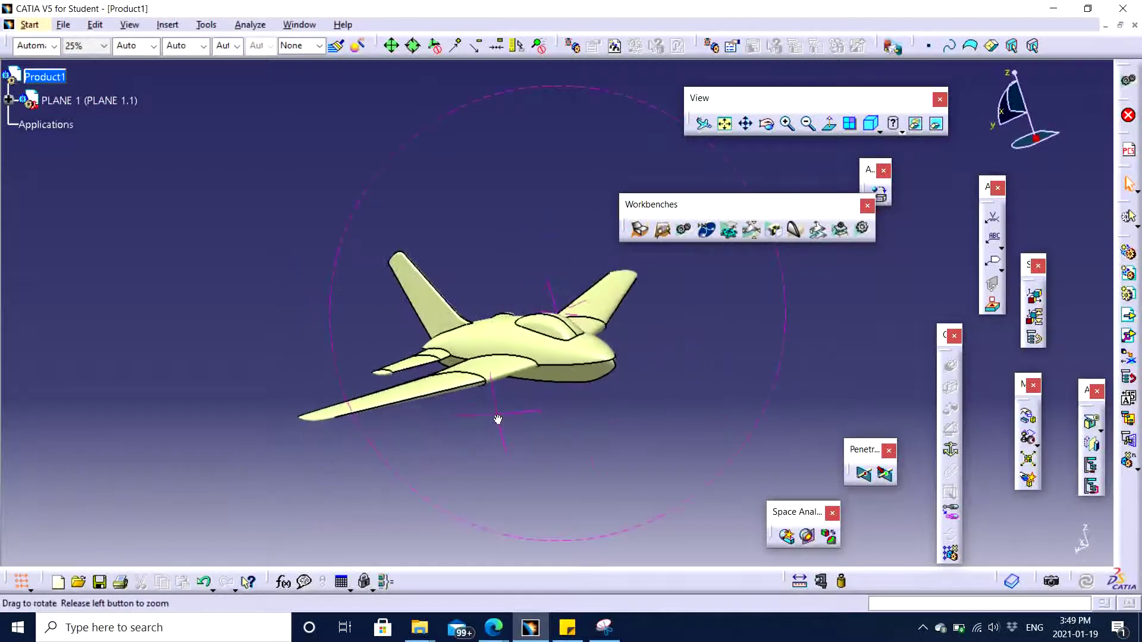
{"action": "middle_click_drag", "start_coordinate": [227, 269], "coordinate": [178, 286]}
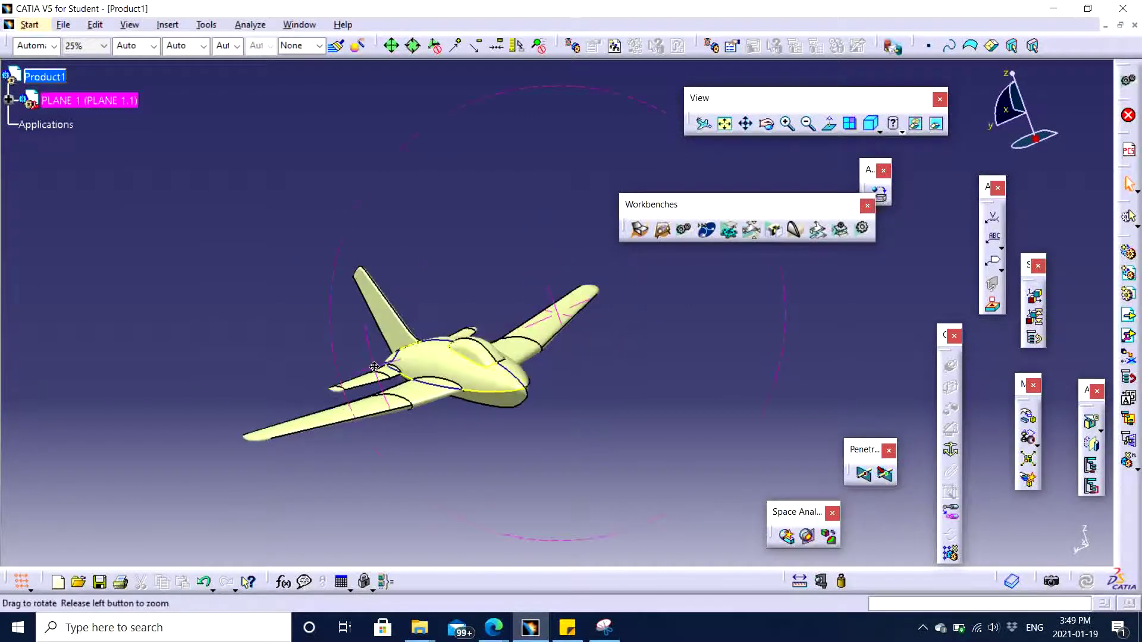
- Expand and activate PLANE 1 (PLANE 1.1), then edit its part
{"action": "left_click", "coordinate": [10, 100]}
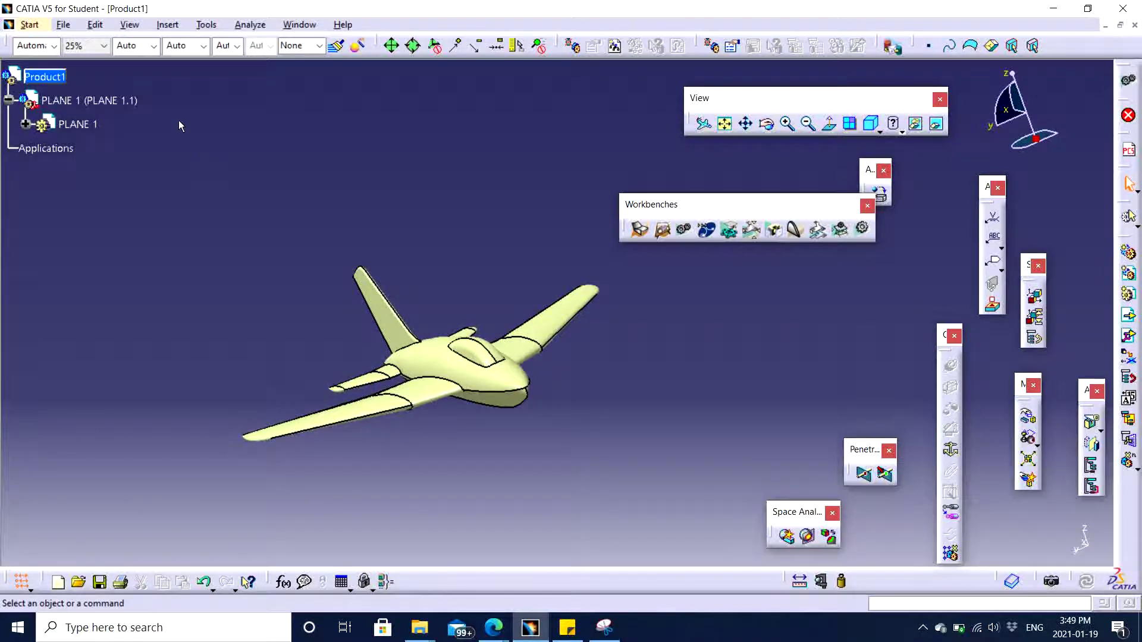
{"action": "left_click", "coordinate": [80, 100]}
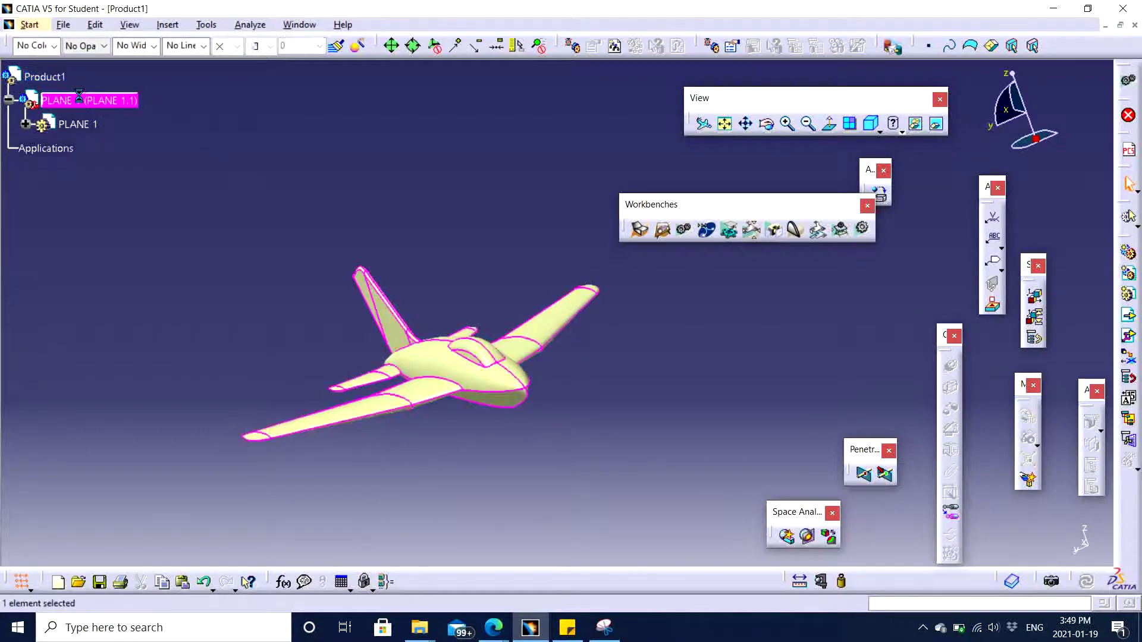
{"action": "double_click", "coordinate": [79, 101]}
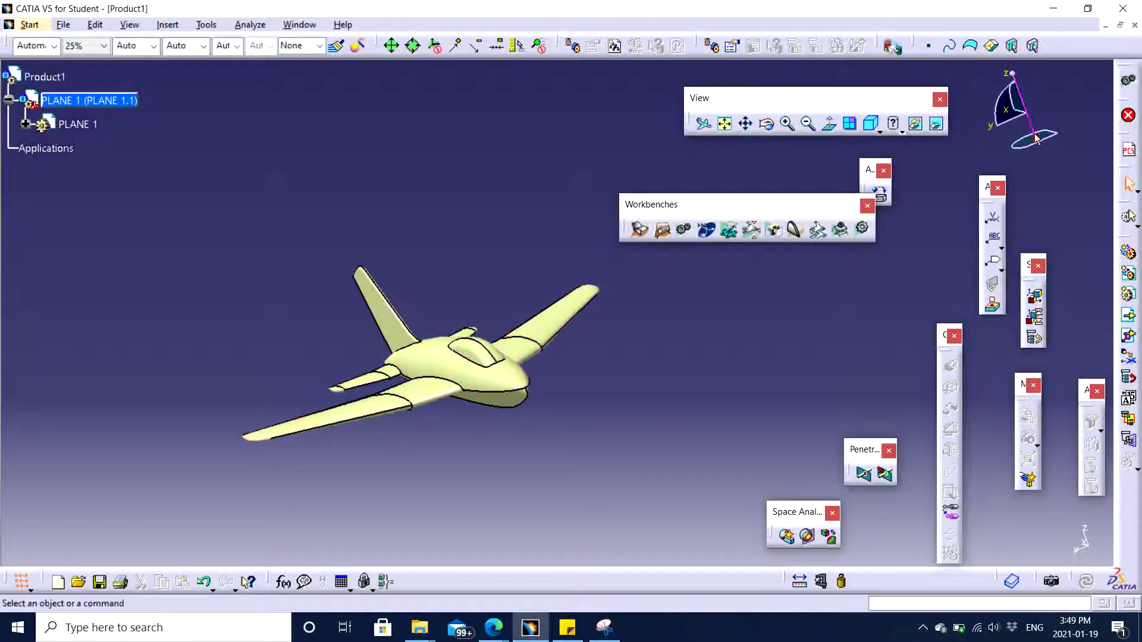
{"action": "double_click", "coordinate": [79, 125]}
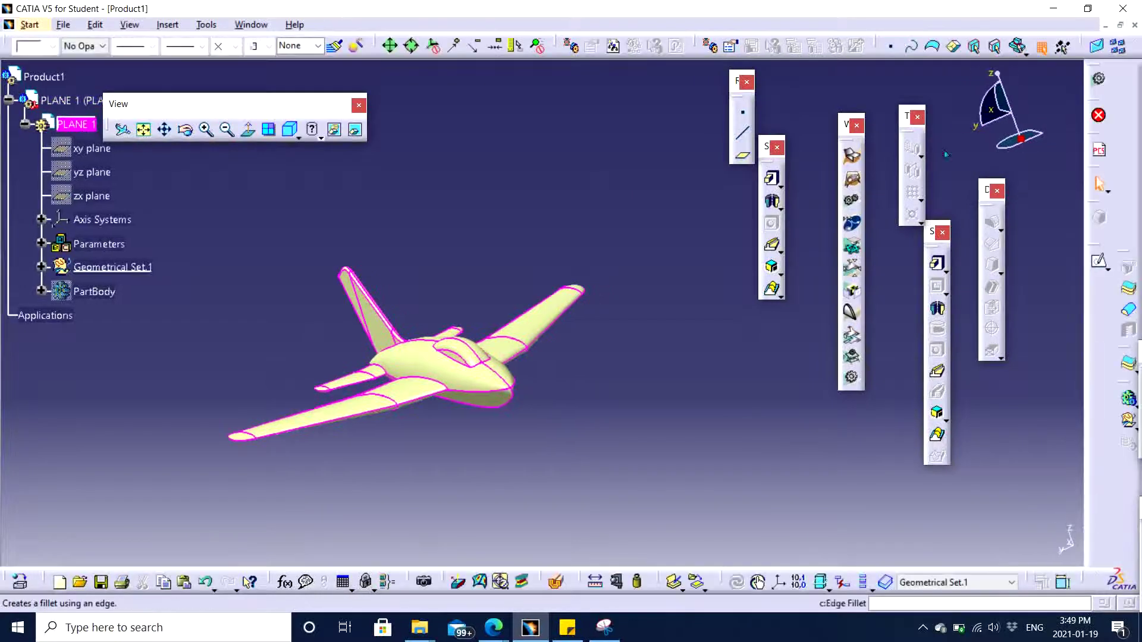
{"action": "mouse_move", "coordinate": [524, 299]}
{"action": "middle_mouse_down"}
{"action": "mouse_move", "coordinate": [531, 366]}
{"action": "mouse_move", "coordinate": [571, 401]}
{"action": "middle_mouse_up"}
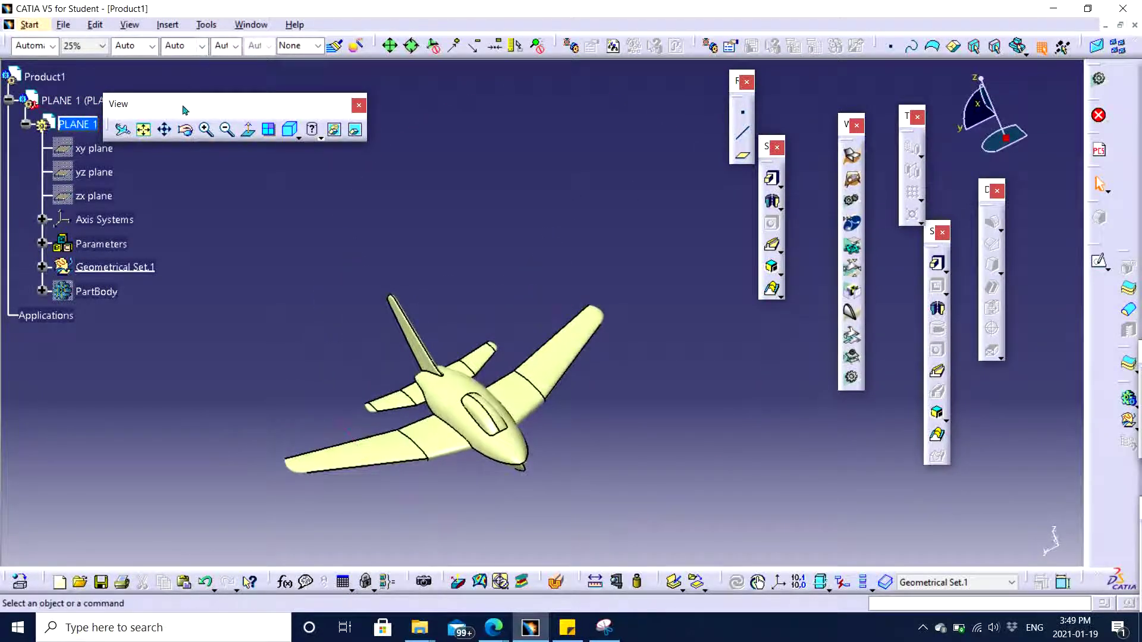
{"action": "left_click_drag", "start_coordinate": [183, 109], "coordinate": [472, 145]}
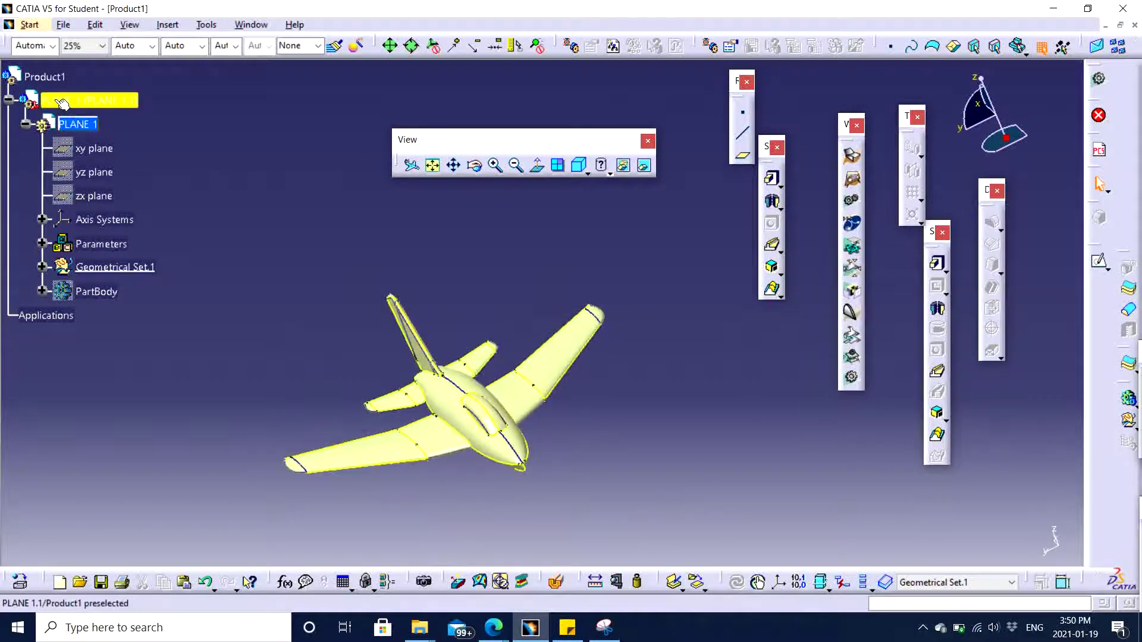
- Return to Product1 and delete the PLANE 1.1 component
{"action": "double_click", "coordinate": [43, 76]}
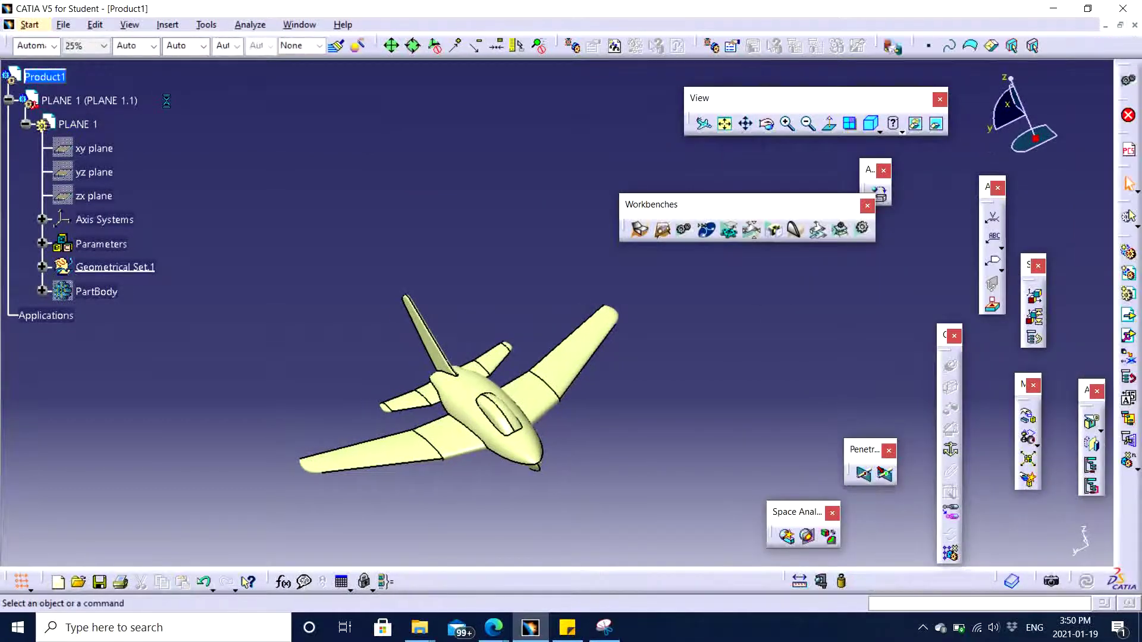
{"action": "left_click", "coordinate": [107, 101]}
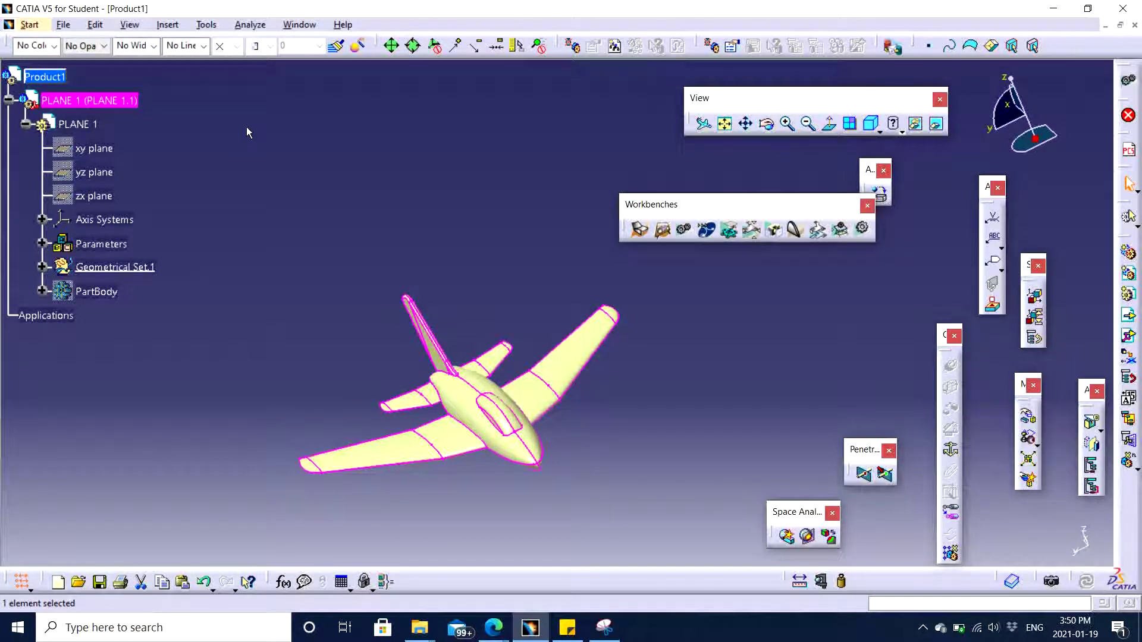
{"action": "key", "text": "Delete"}
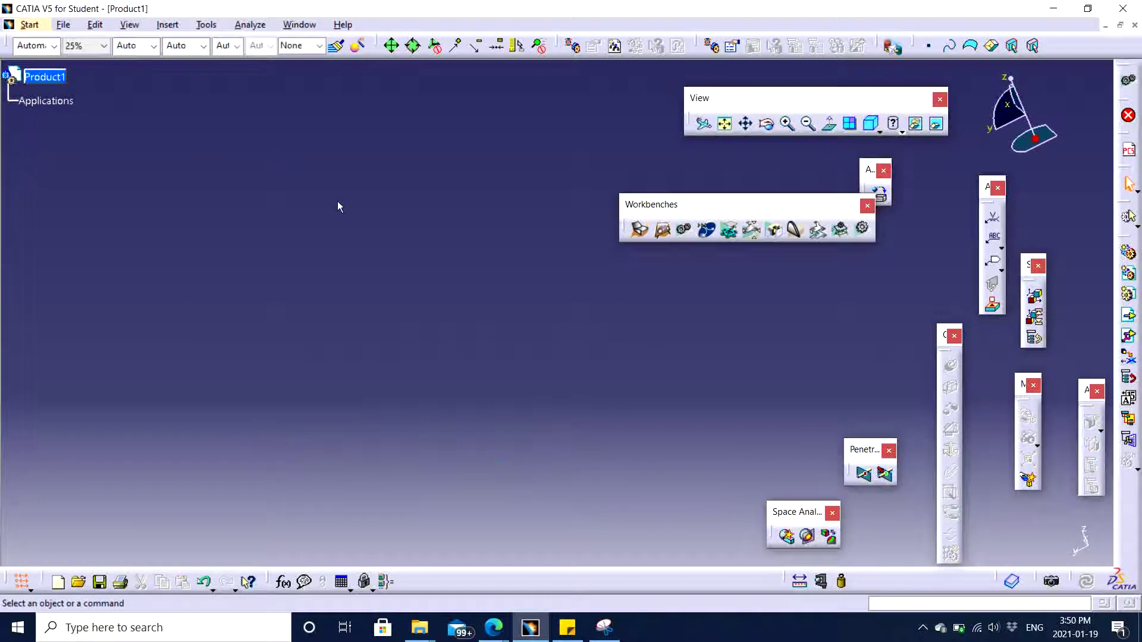
- Insert a New Part under Product1 with part number J
{"action": "mouse_move", "coordinate": [338, 206]}
{"action": "middle_mouse_down"}
{"action": "mouse_move", "coordinate": [390, 240]}
{"action": "mouse_move", "coordinate": [451, 309]}
{"action": "middle_mouse_up"}
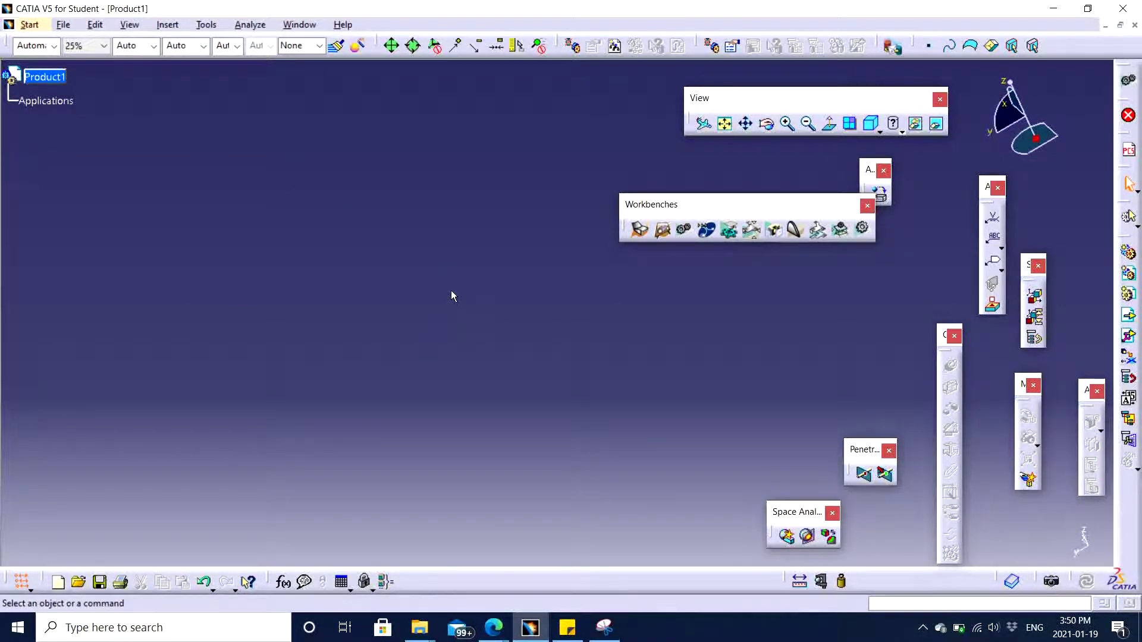
{"action": "right_click", "coordinate": [27, 77]}
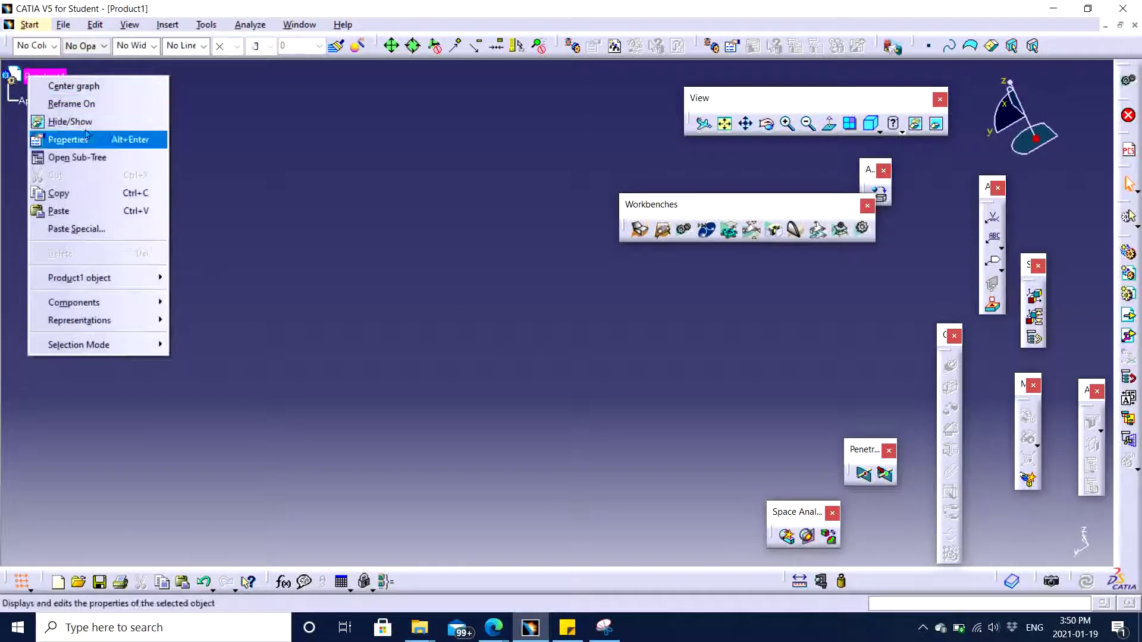
{"action": "mouse_move", "coordinate": [74, 302]}
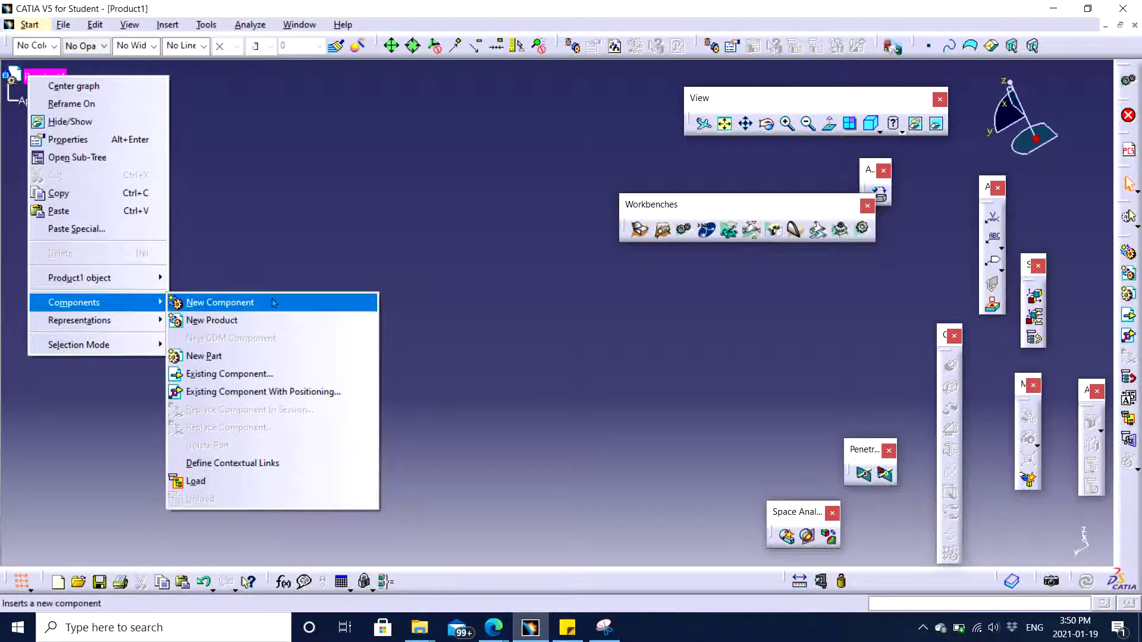
{"action": "left_click", "coordinate": [255, 360]}
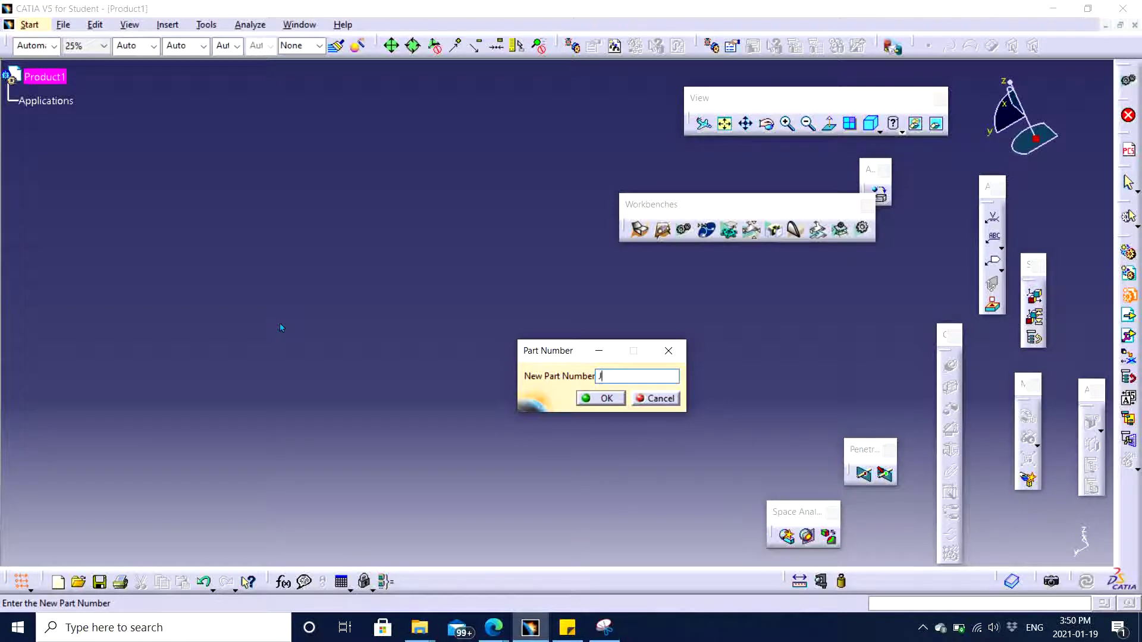
{"action": "key", "text": "Return"}
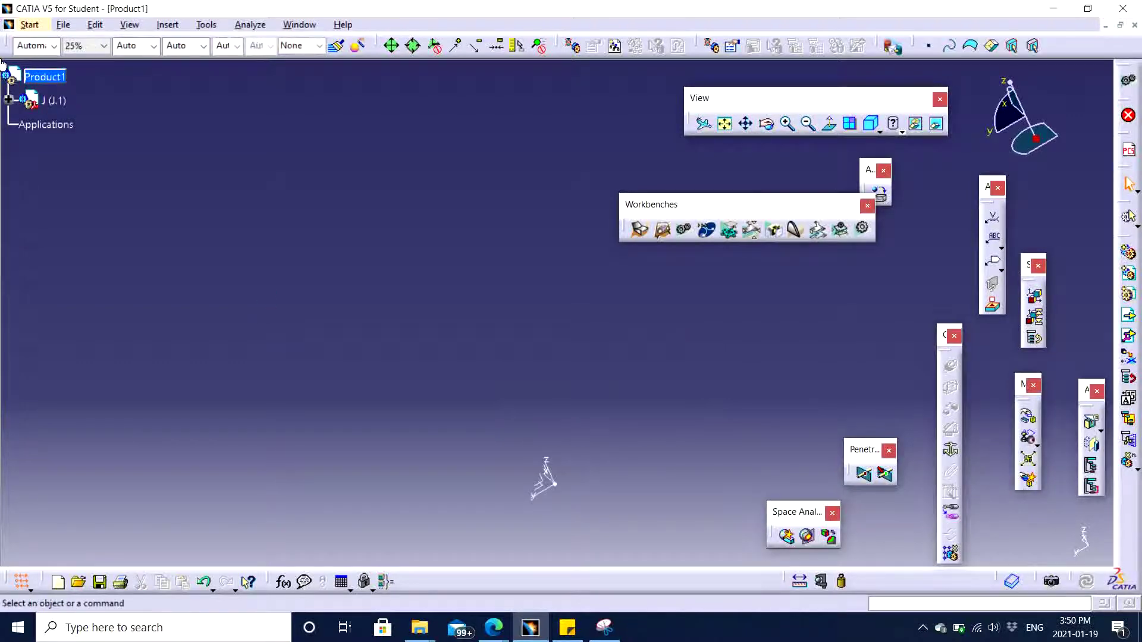
- Delete part J.1 from the Product1 tree, answering No to the Cut or Delete warning
{"action": "left_click", "coordinate": [10, 100]}
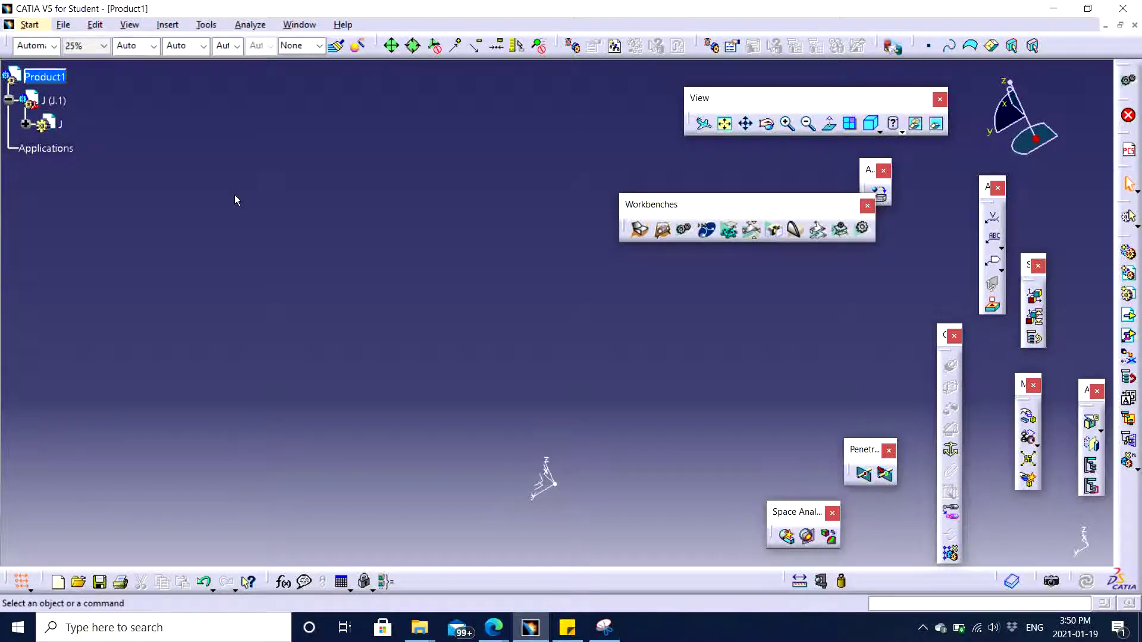
{"action": "left_click", "coordinate": [52, 100]}
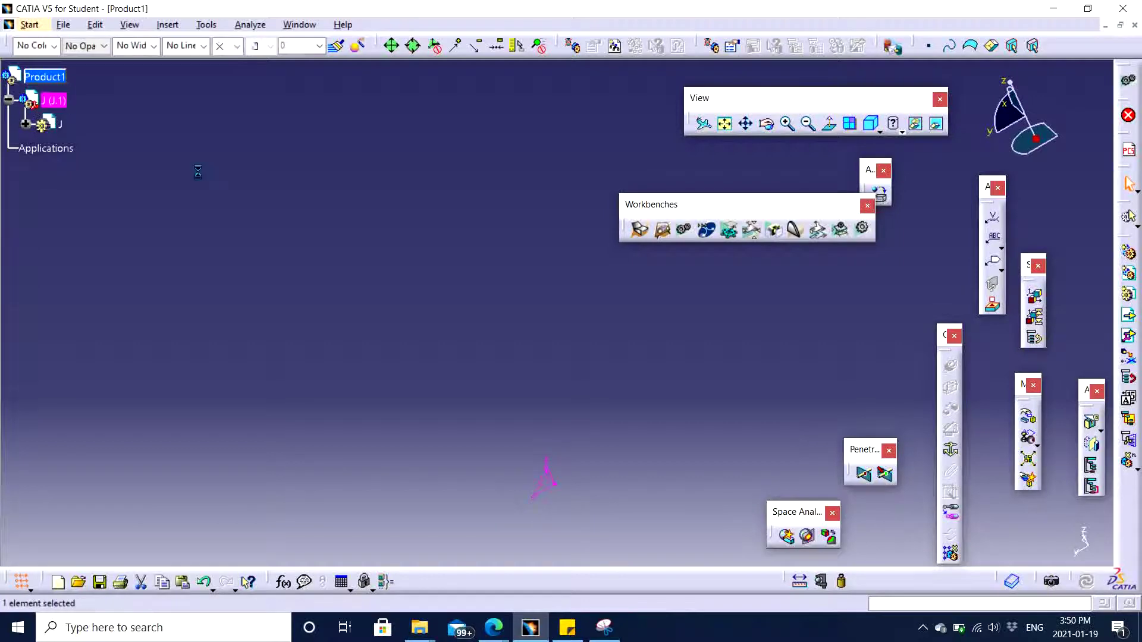
{"action": "left_click", "coordinate": [225, 173]}
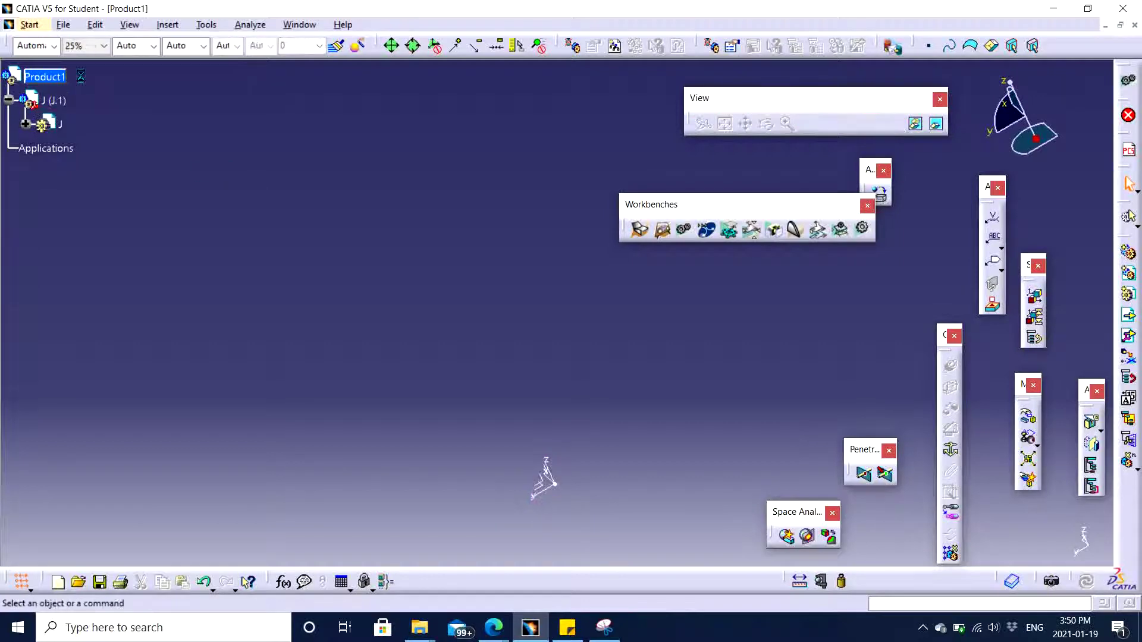
{"action": "left_click", "coordinate": [44, 75]}
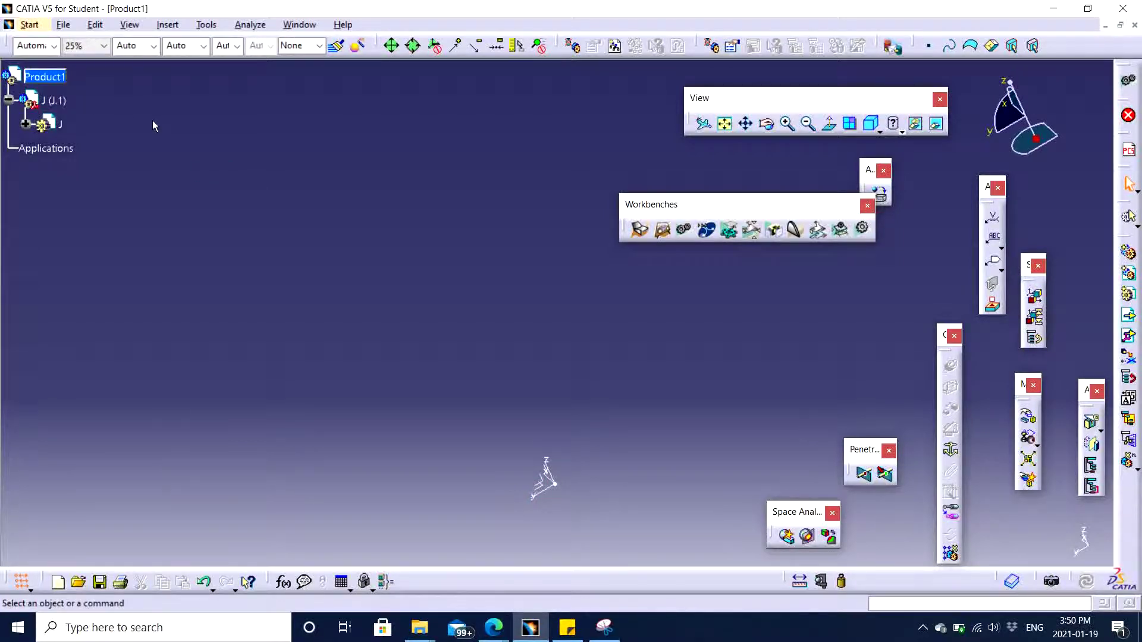
{"action": "left_click", "coordinate": [53, 100]}
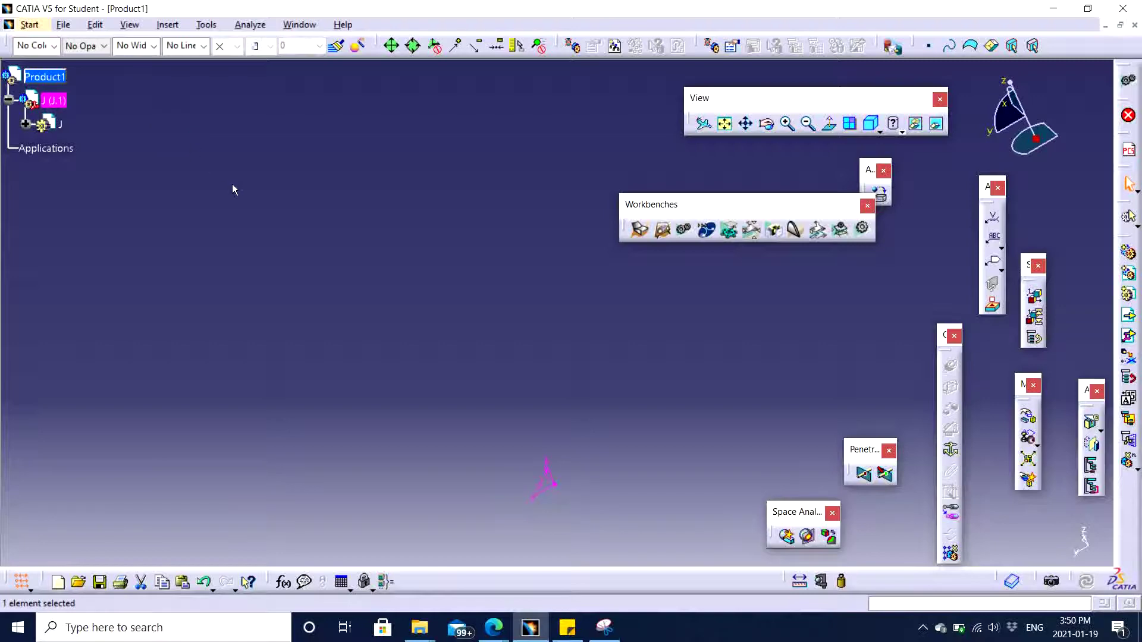
{"action": "key", "text": "Delete"}
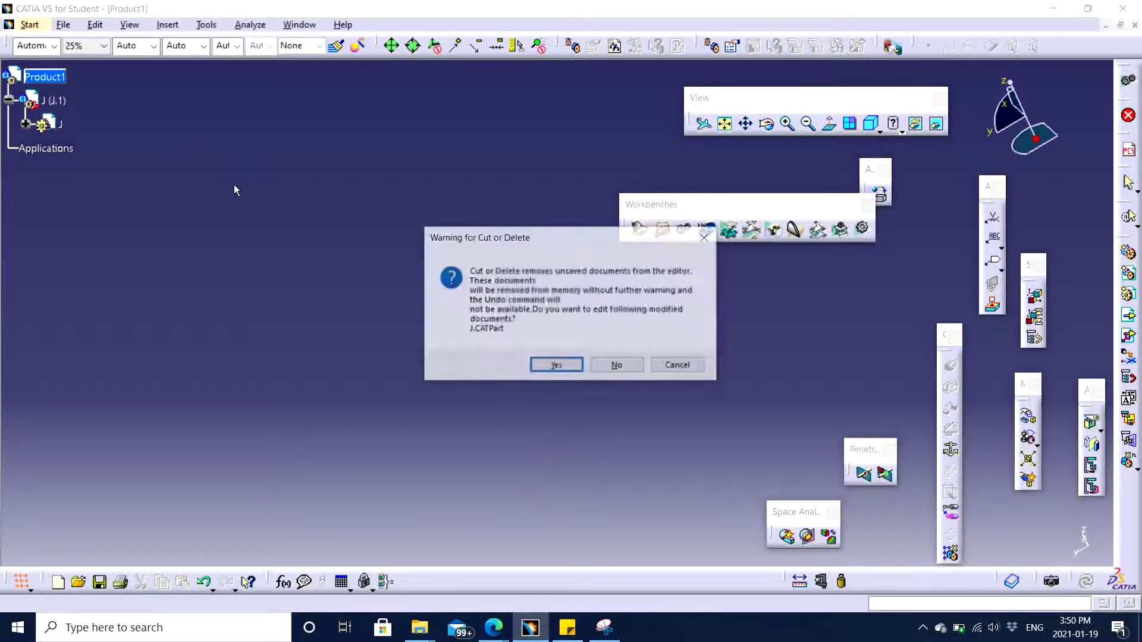
{"action": "left_click", "coordinate": [617, 368]}
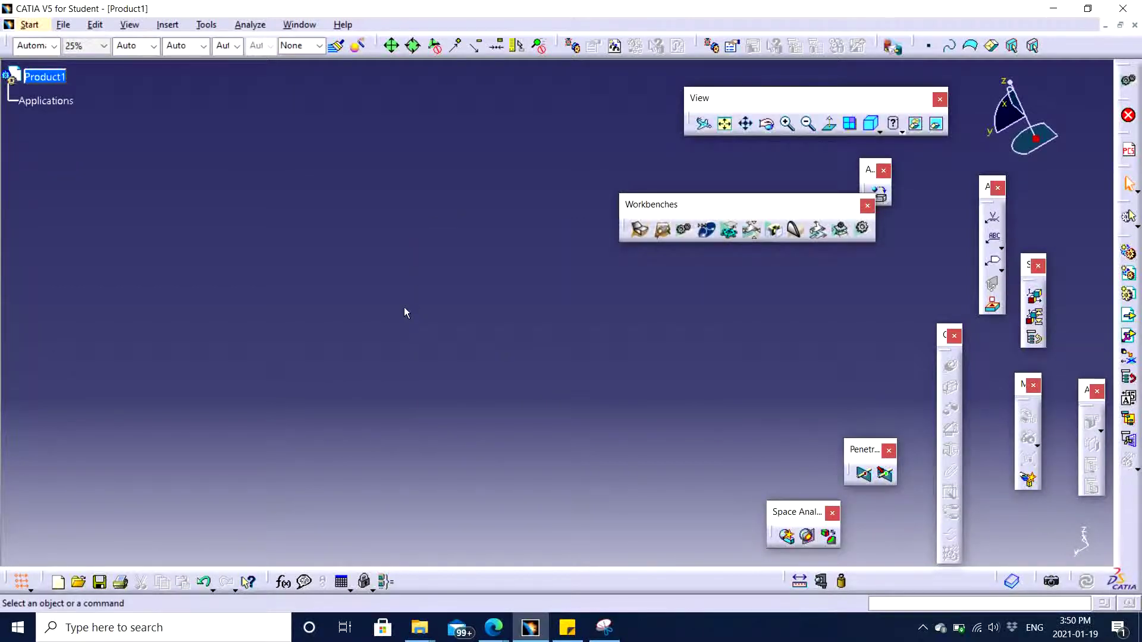